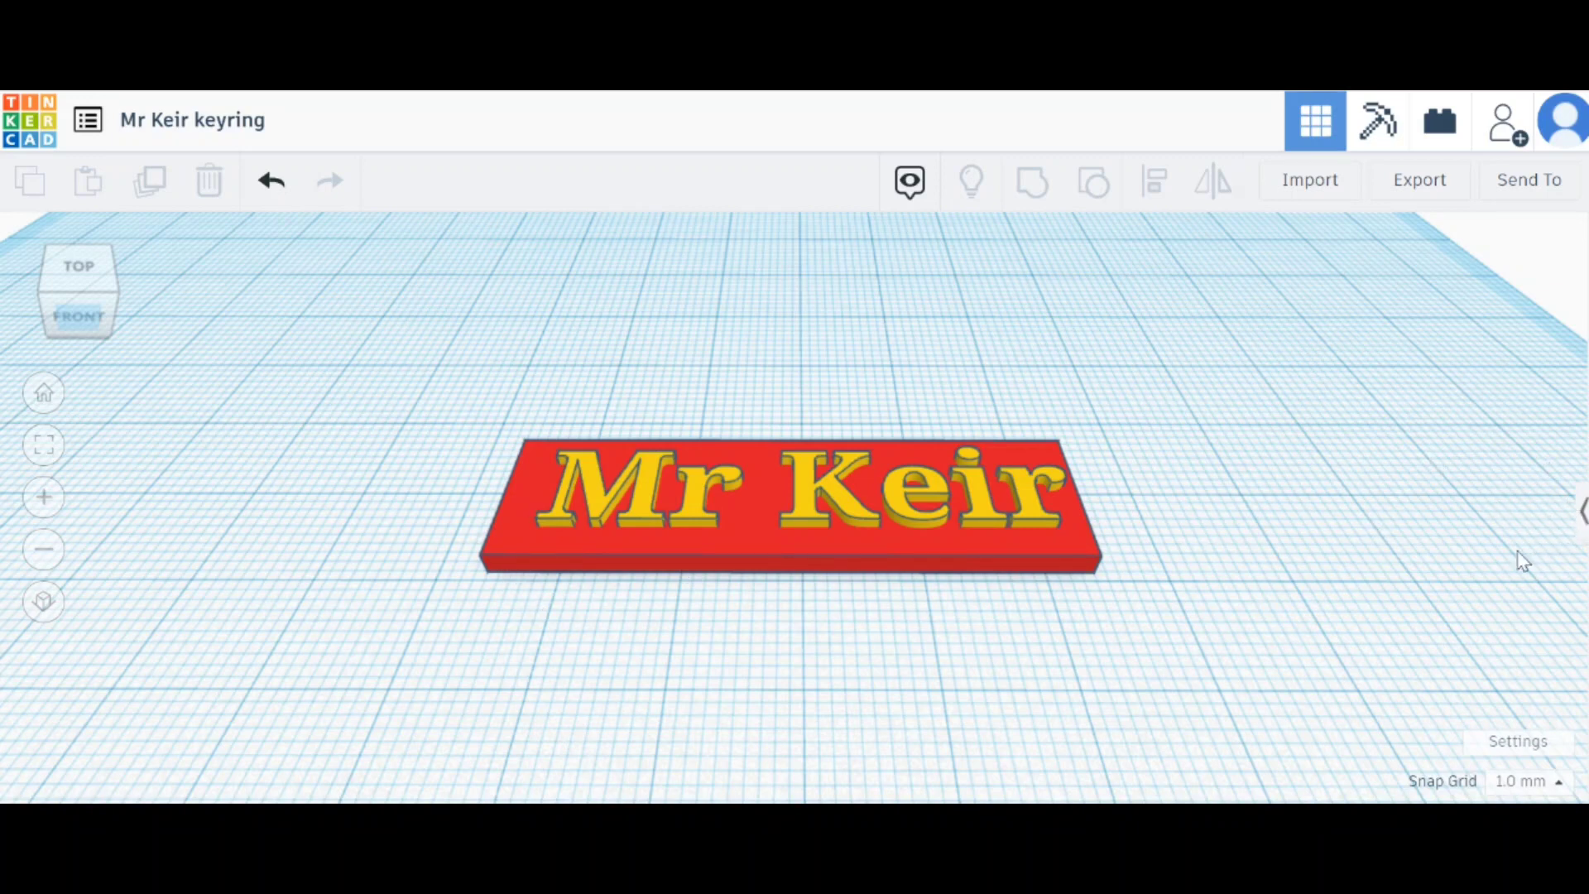
Step: Place a hole cylinder behind the red name plate and shrink its base to about 12 by 13 mm
{"action": "left_click", "coordinate": [1582, 517]}
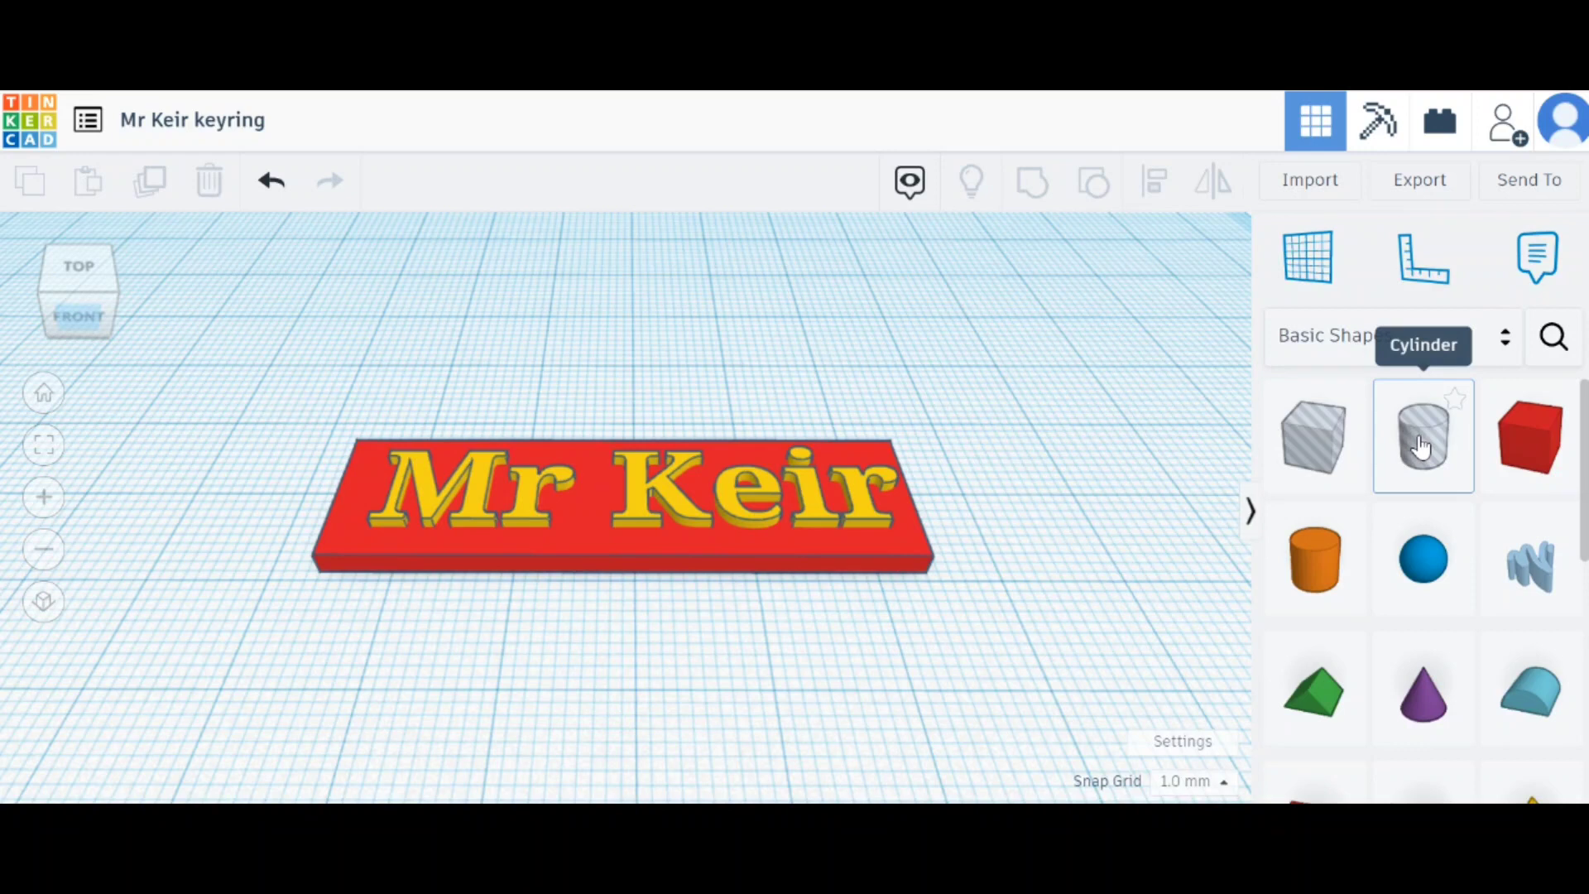
{"action": "left_click_drag", "start_coordinate": [1422, 447], "coordinate": [447, 388]}
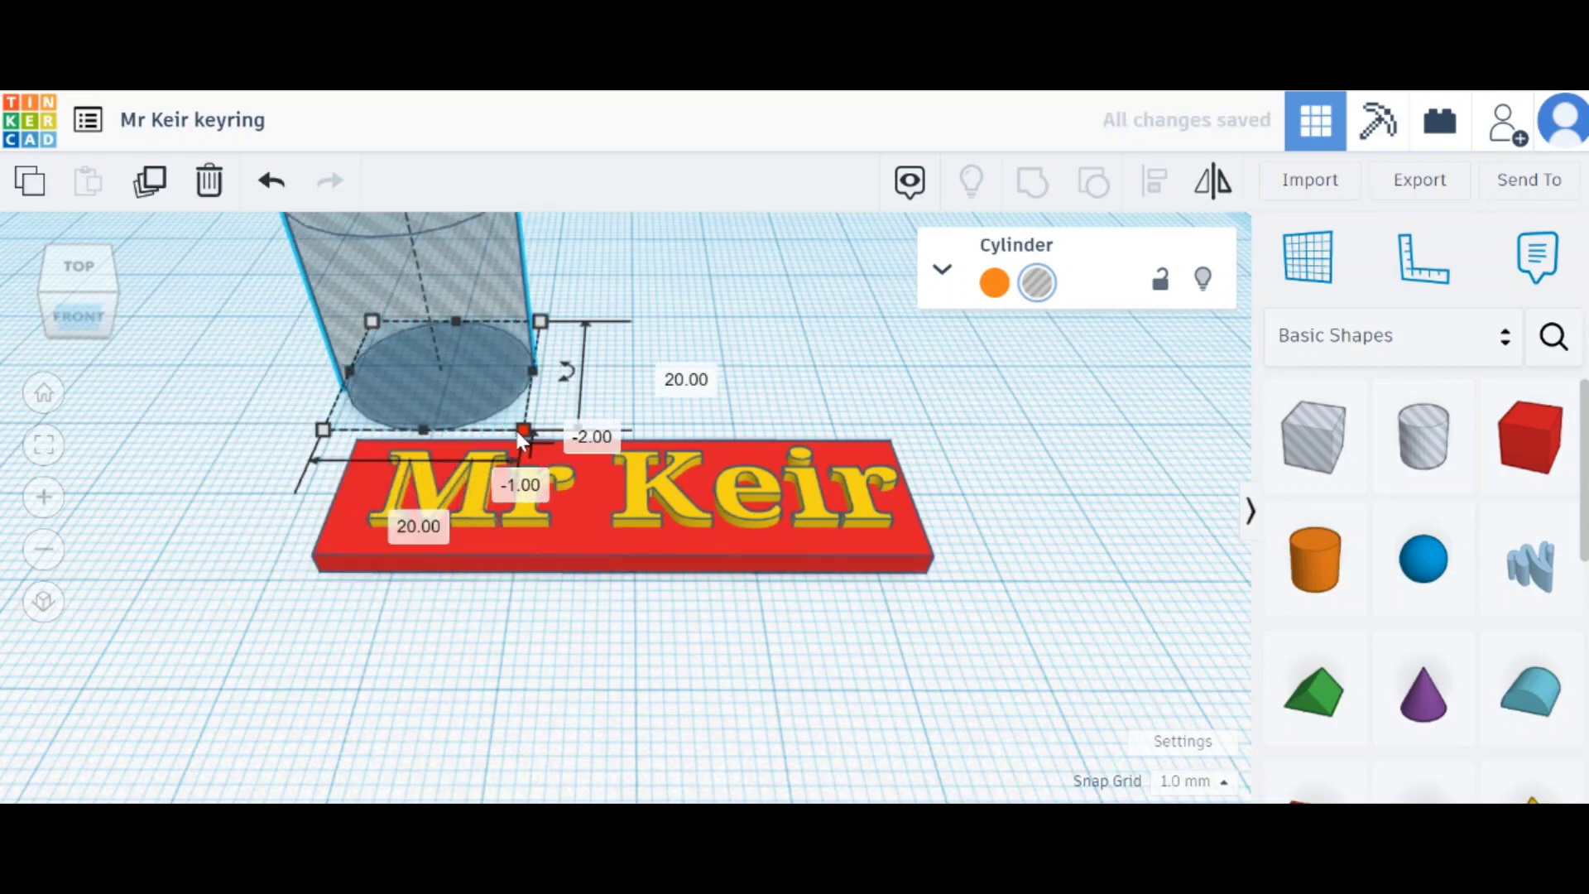
{"action": "left_click_drag", "start_coordinate": [524, 433], "coordinate": [455, 388]}
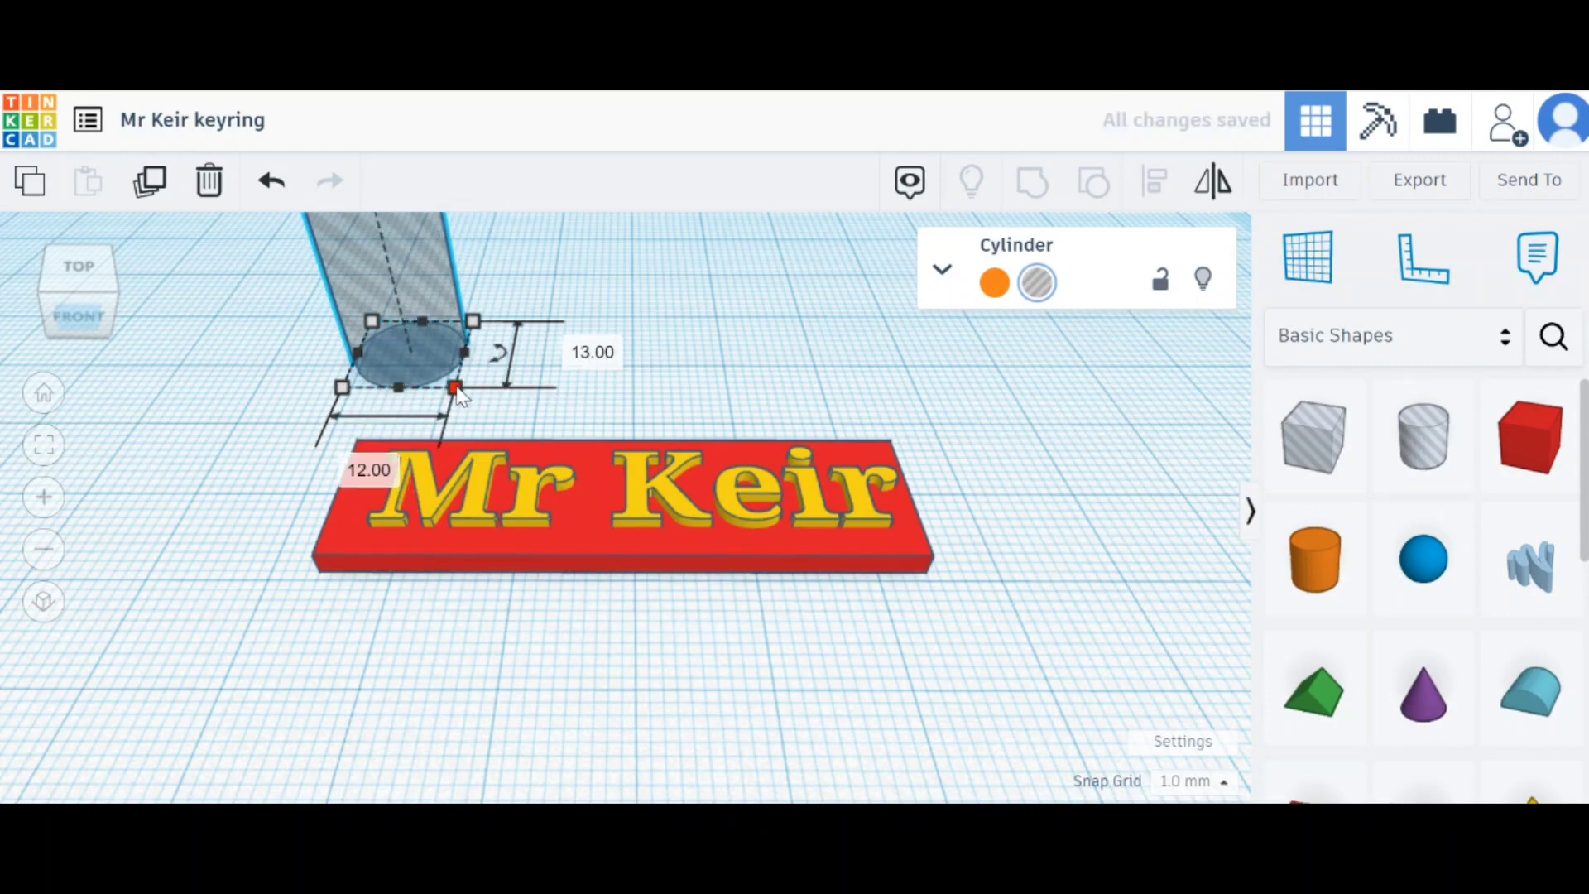
Step: Set the hole cylinder's base dimensions to 2 mm by 2 mm
{"action": "left_click", "coordinate": [588, 355]}
{"action": "type", "text": "2"}
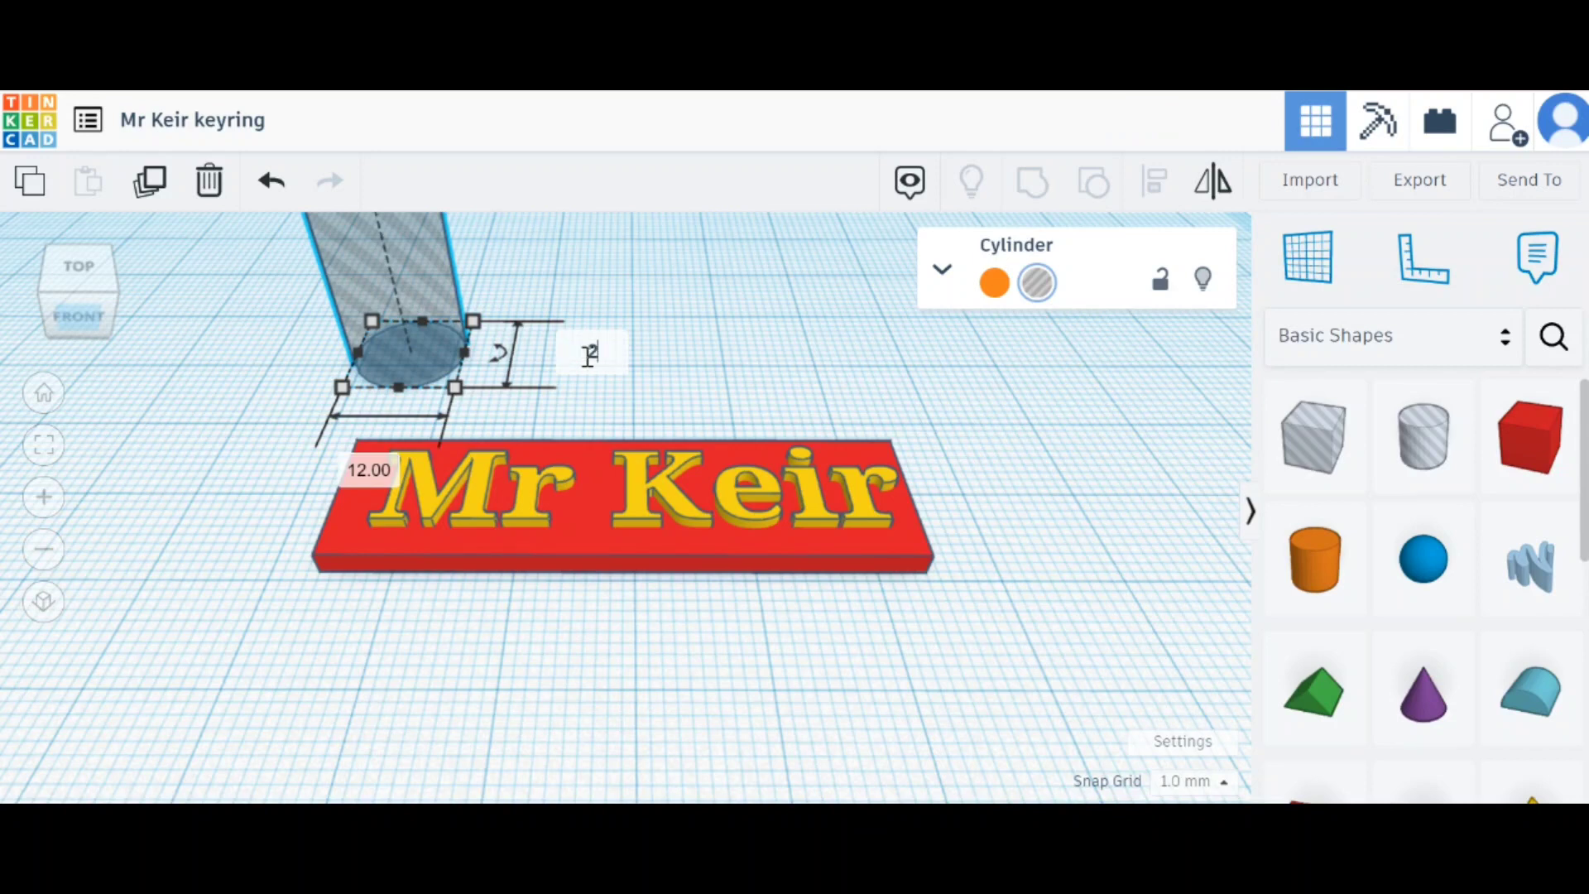
{"action": "left_click", "coordinate": [369, 470]}
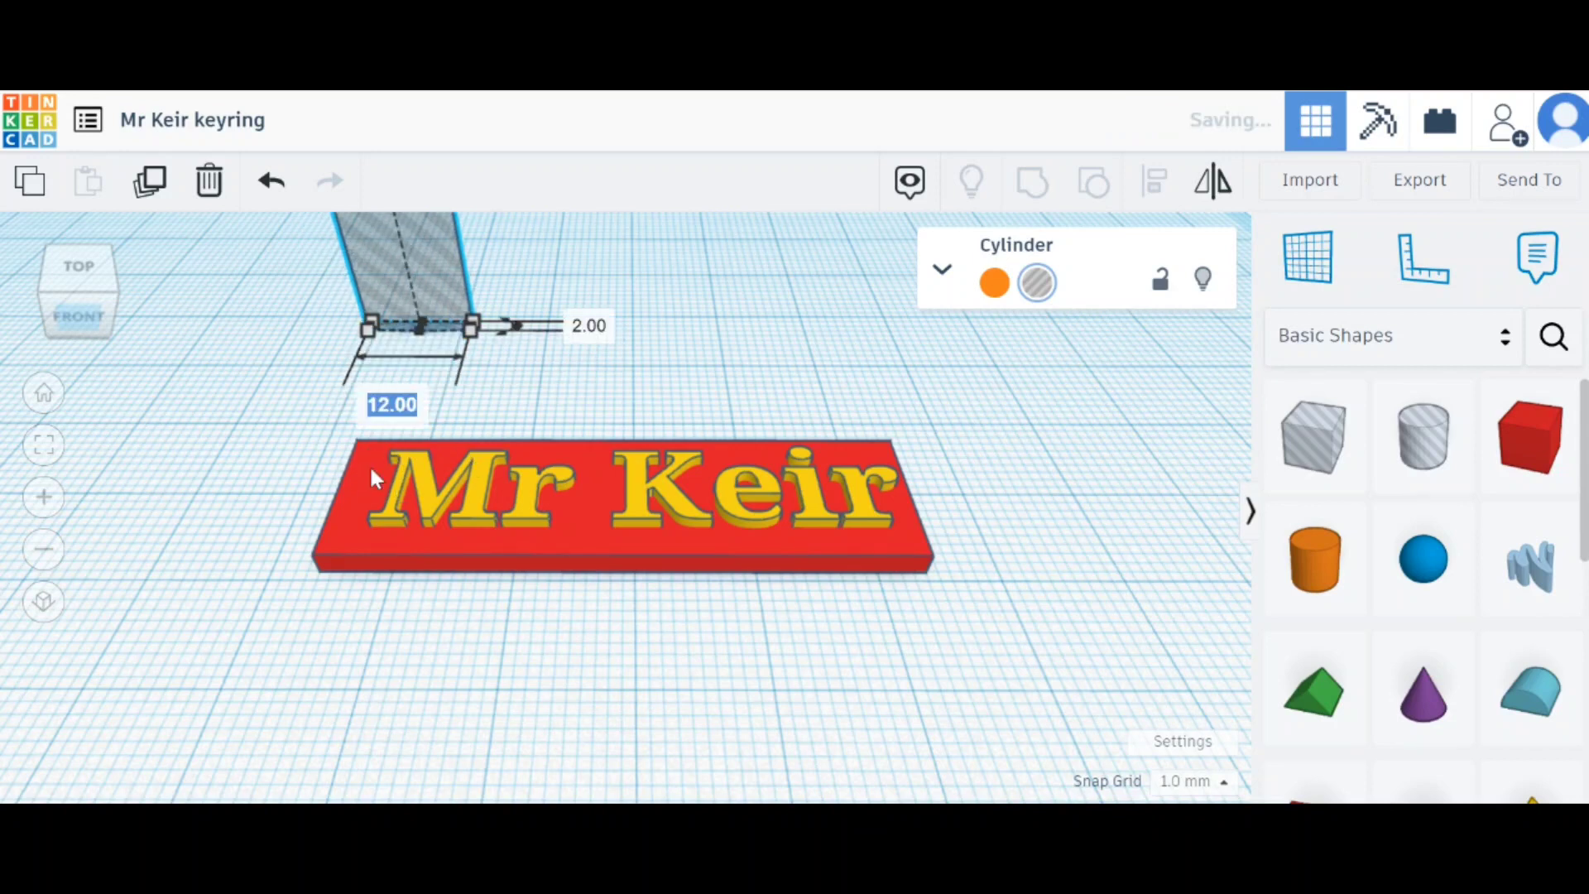
{"action": "type", "text": "2"}
{"action": "key", "text": "Return"}
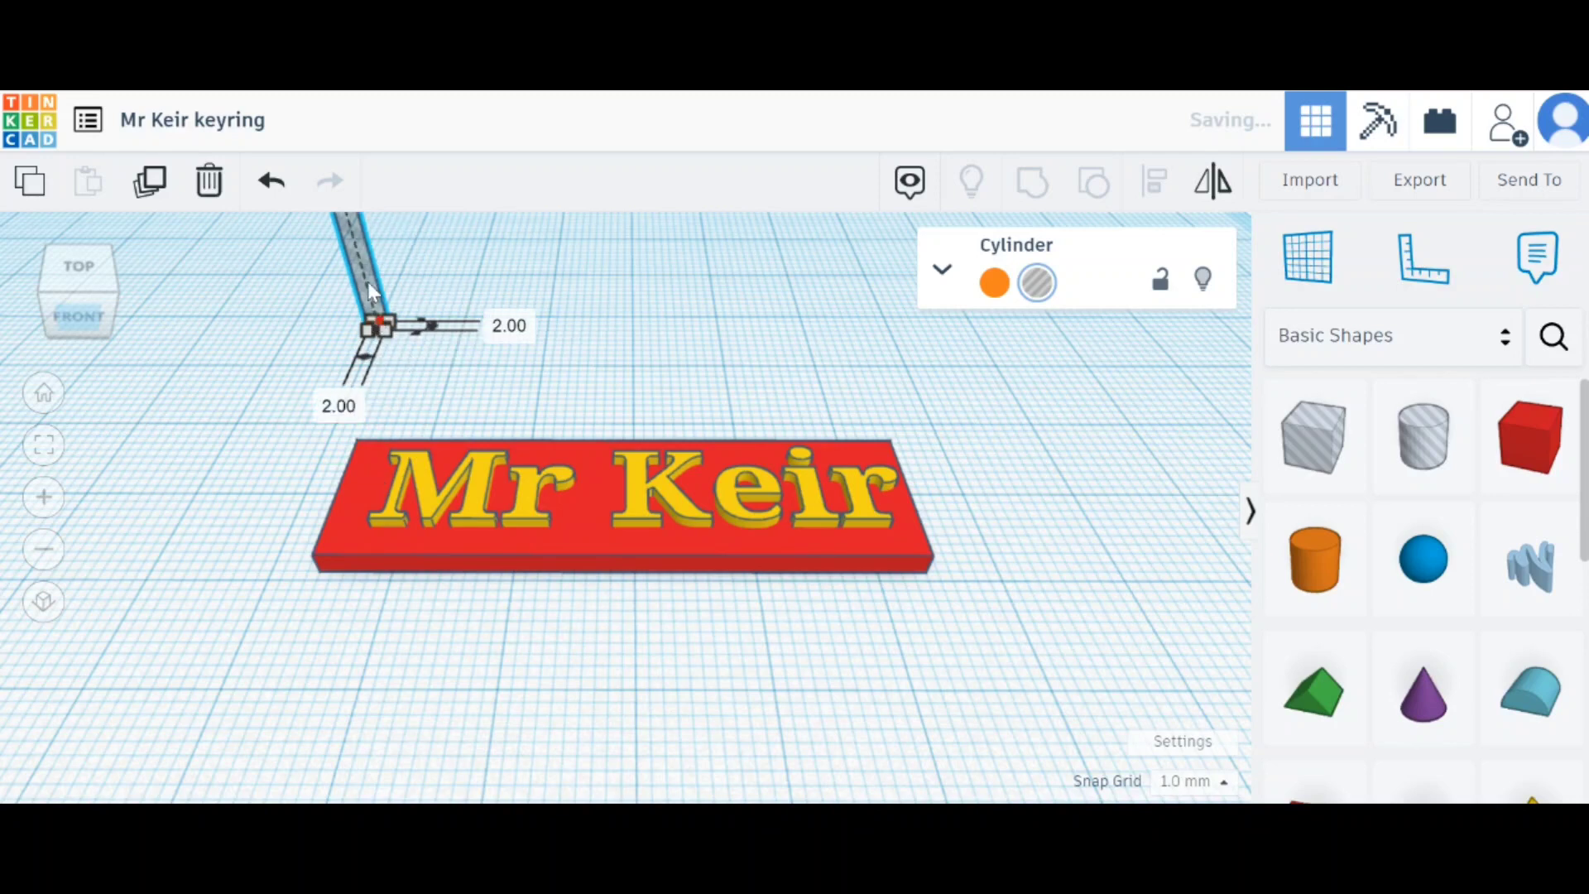
Step: Move the hole cylinder onto the left end of the plate, beside the letter M
{"action": "left_click_drag", "start_coordinate": [361, 270], "coordinate": [347, 473]}
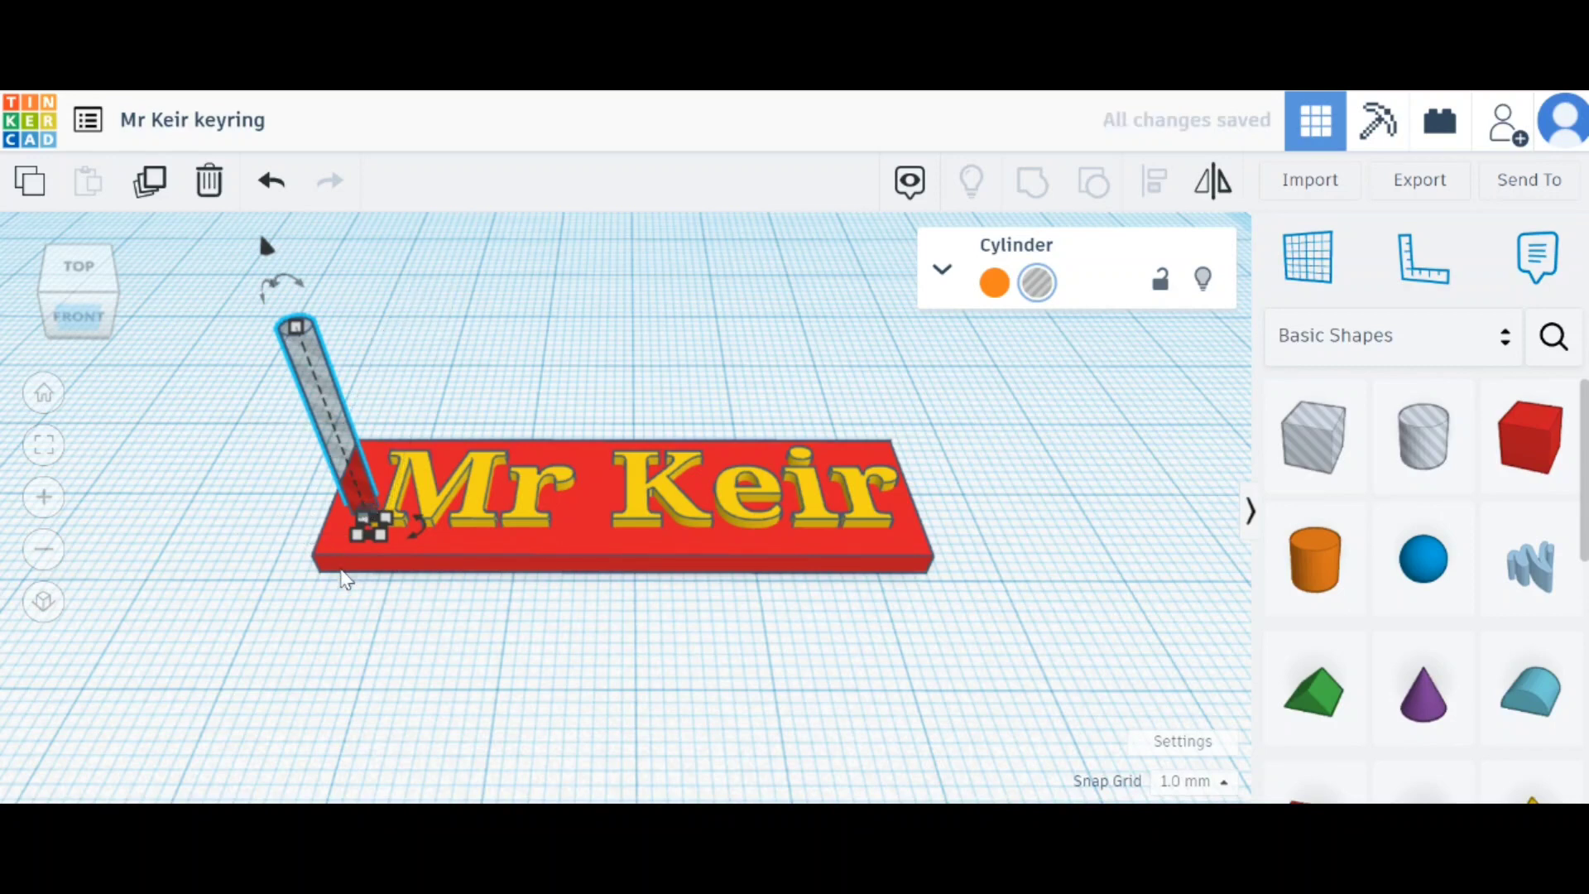
{"action": "key", "text": "Left"}
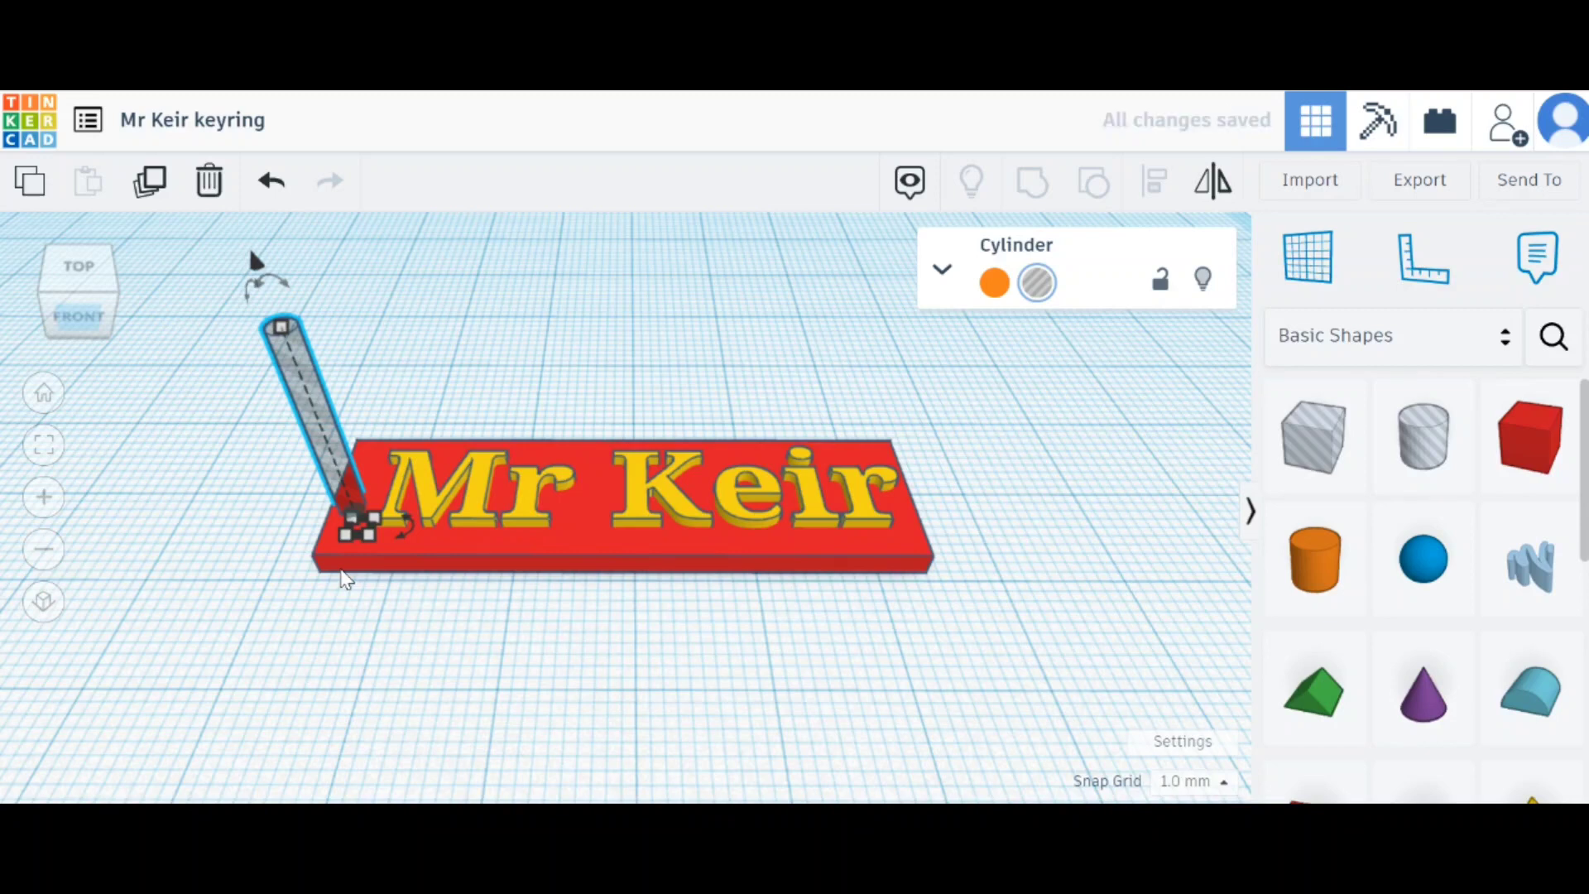
{"action": "key", "text": "f"}
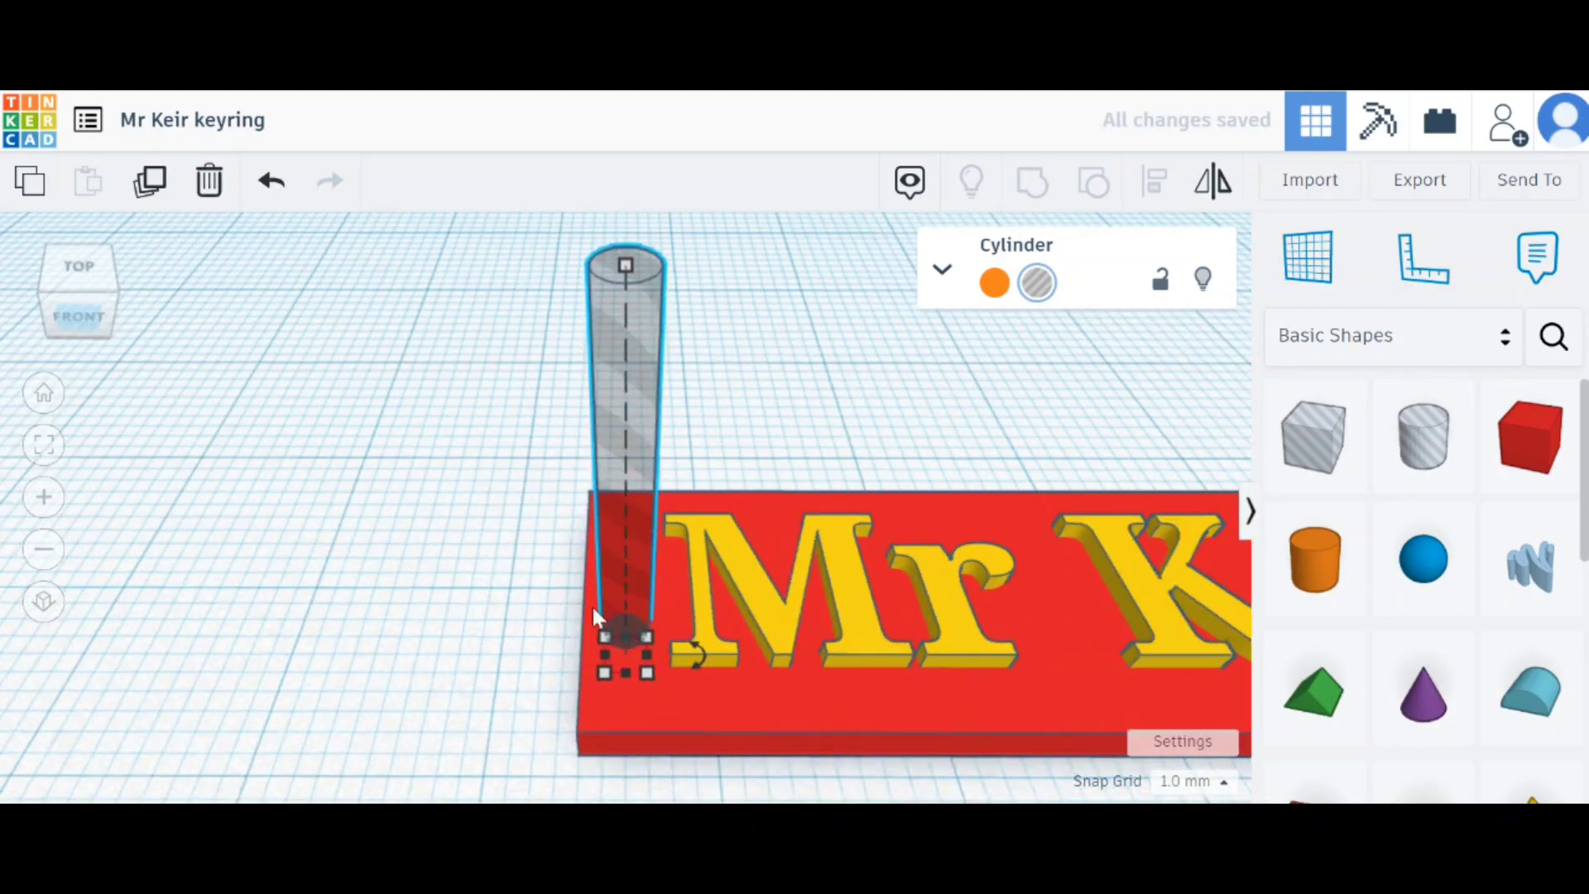
Step: Nudge the hole cylinder in 1 mm increments to centre it between the plate's front and back edges
{"action": "key", "text": "Up"}
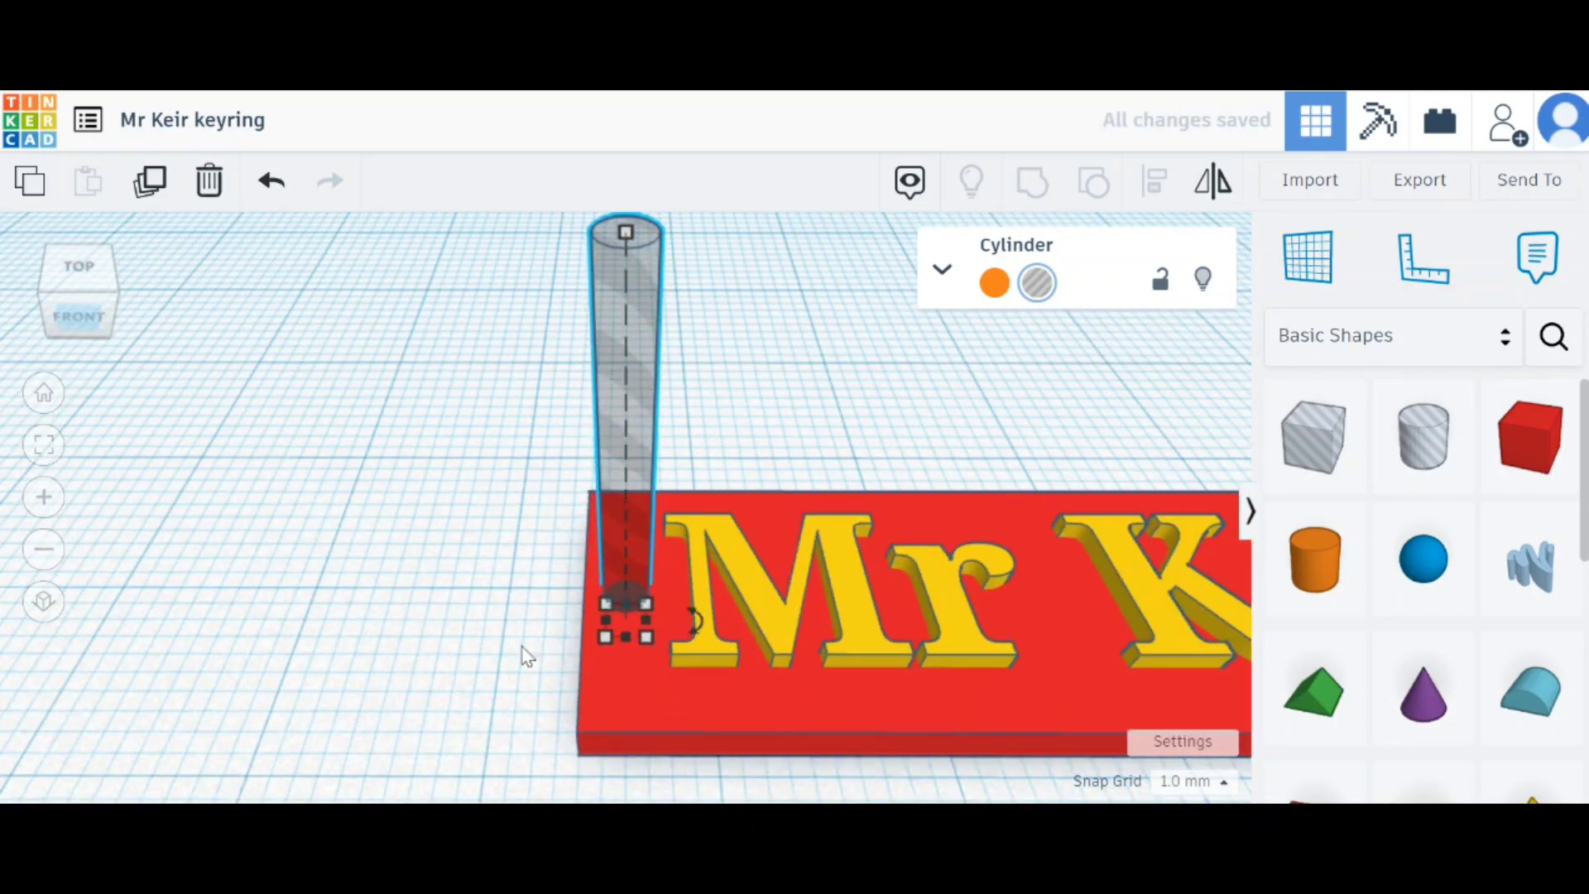
{"action": "key", "text": "Down"}
{"action": "key", "text": "Up"}
{"action": "key", "text": "Up"}
{"action": "key", "text": "Up"}
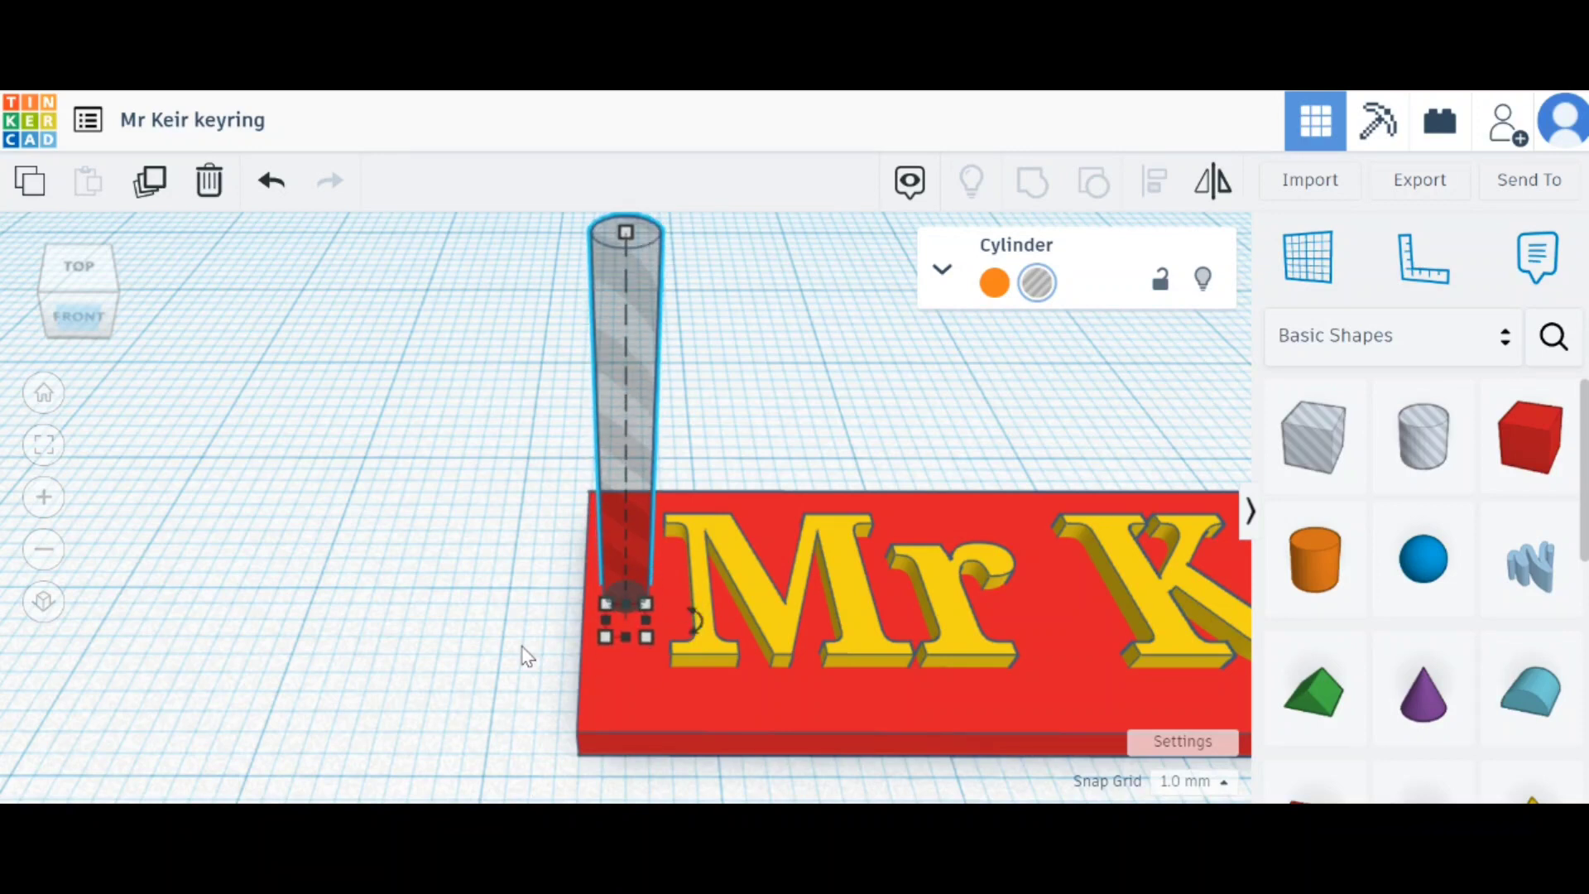
{"action": "key", "text": "Down"}
{"action": "key", "text": "Down"}
{"action": "key", "text": "Down"}
{"action": "key", "text": "Up"}
{"action": "key", "text": "Up"}
{"action": "key", "text": "Up"}
{"action": "key", "text": "Up"}
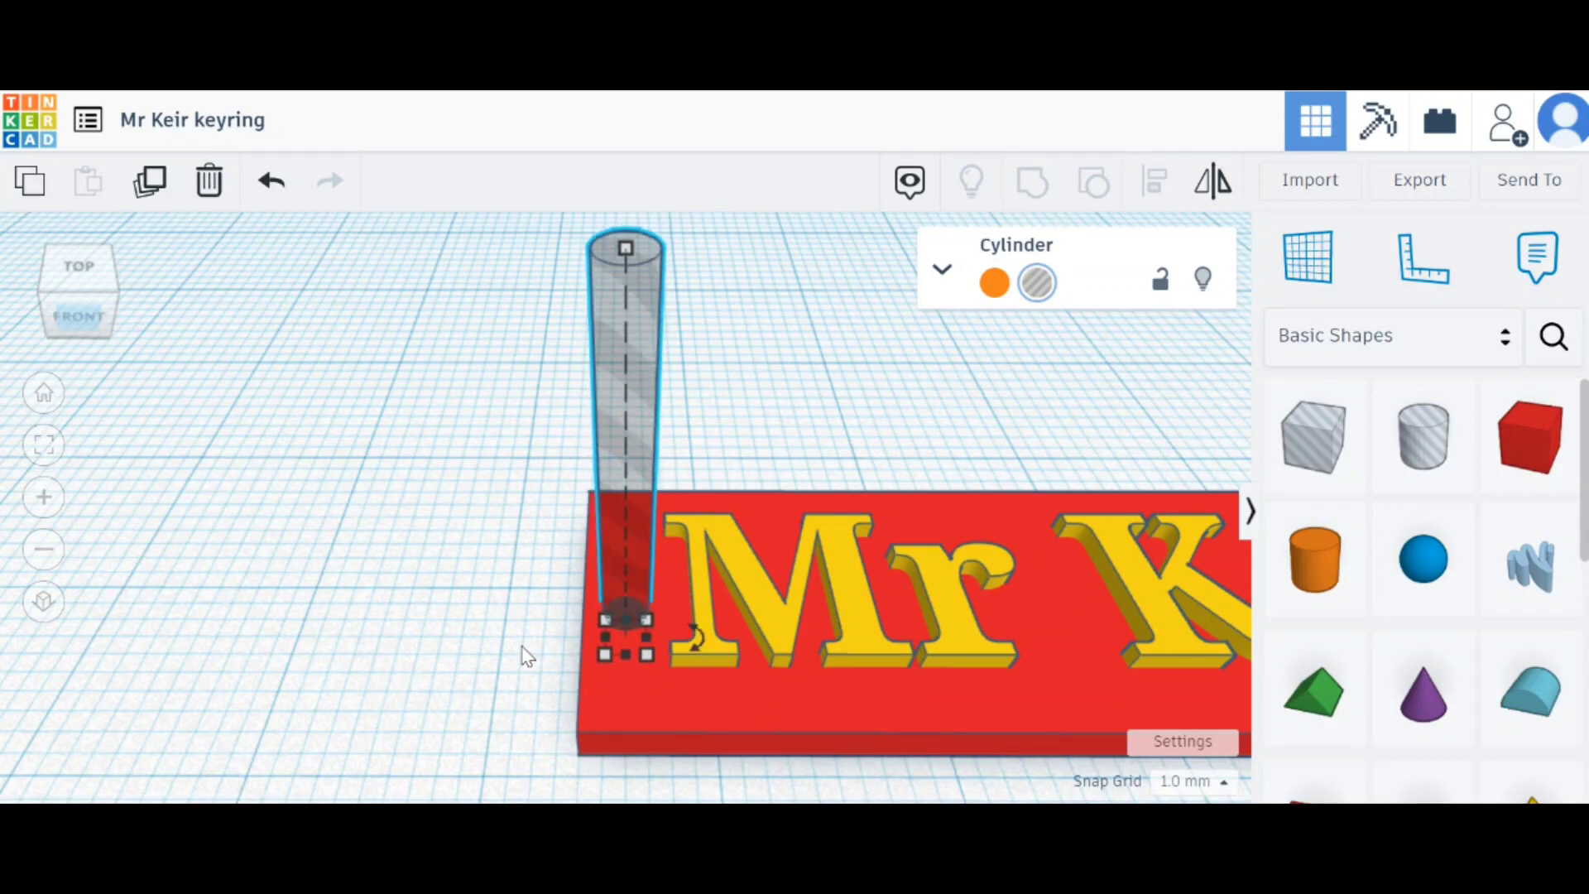
{"action": "key", "text": "Down"}
{"action": "key", "text": "Down"}
{"action": "key", "text": "Down"}
{"action": "key", "text": "Down"}
{"action": "key", "text": "Up"}
{"action": "key", "text": "Up"}
{"action": "key", "text": "Right"}
{"action": "key", "text": "Right"}
{"action": "key", "text": "Left"}
{"action": "key", "text": "Left"}
{"action": "key", "text": "Left"}
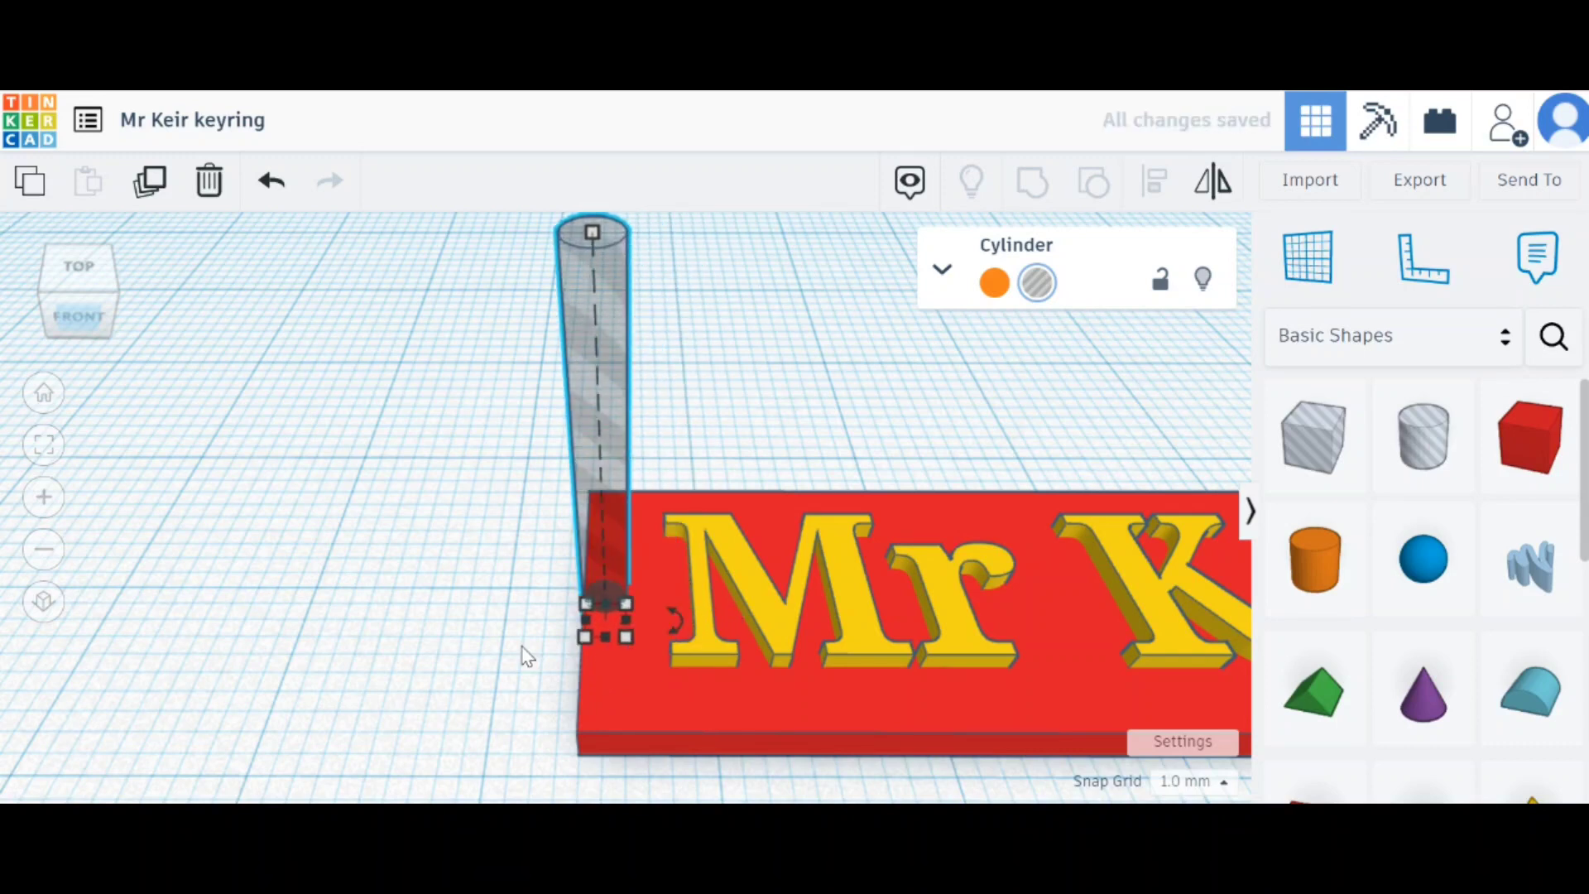
{"action": "key", "text": "Right"}
{"action": "key", "text": "Right"}
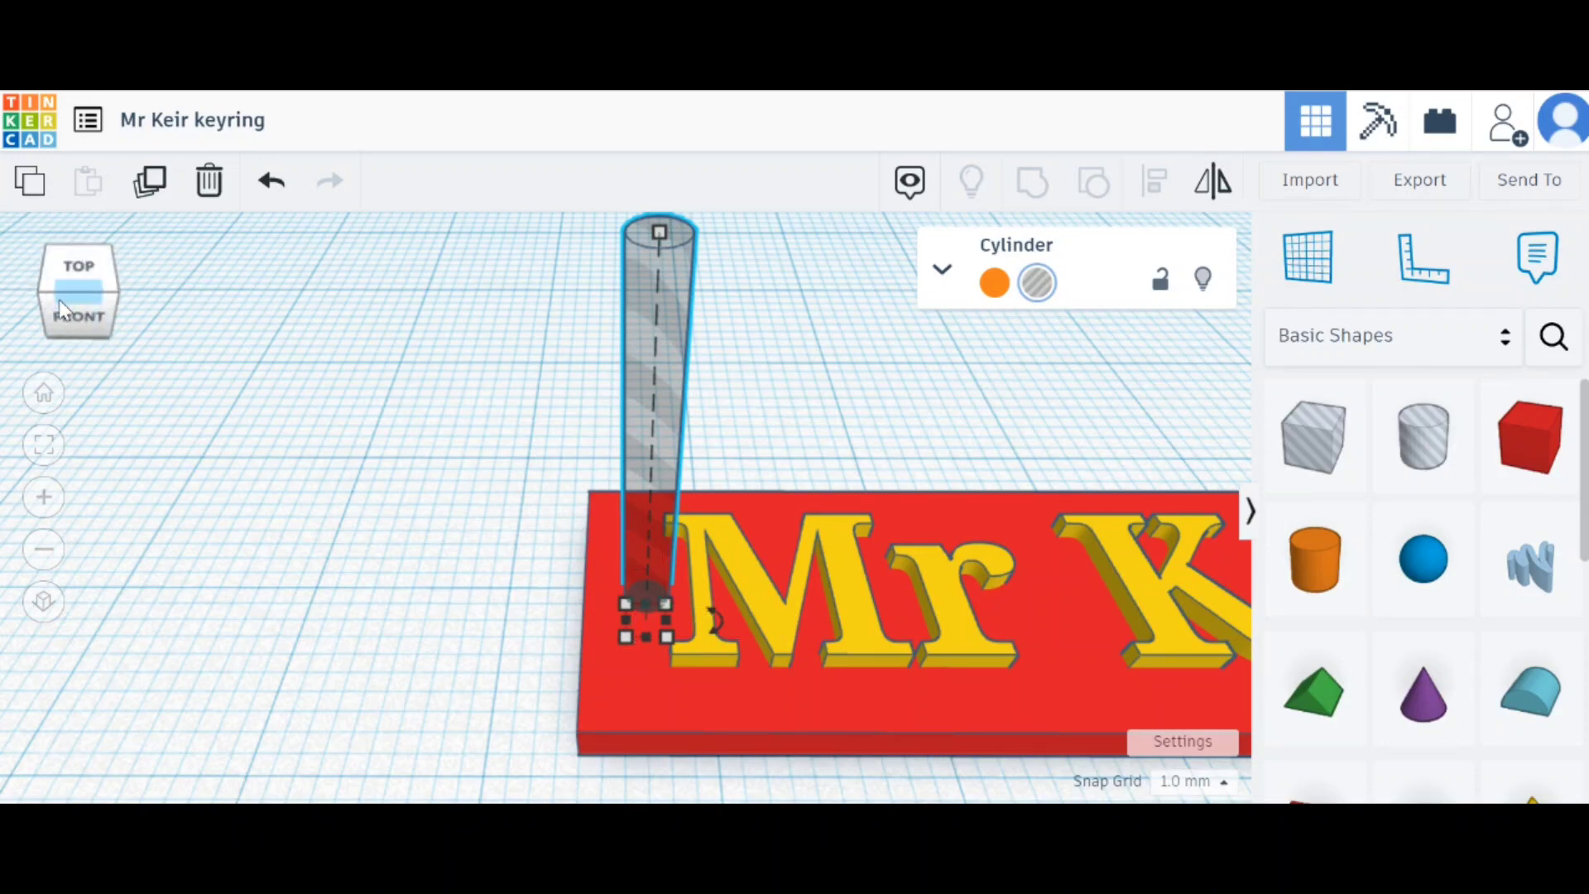
Step: From the top view, nudge the hole cylinder left so it sits midway between the plate's edge and the letter M
{"action": "left_click", "coordinate": [88, 270]}
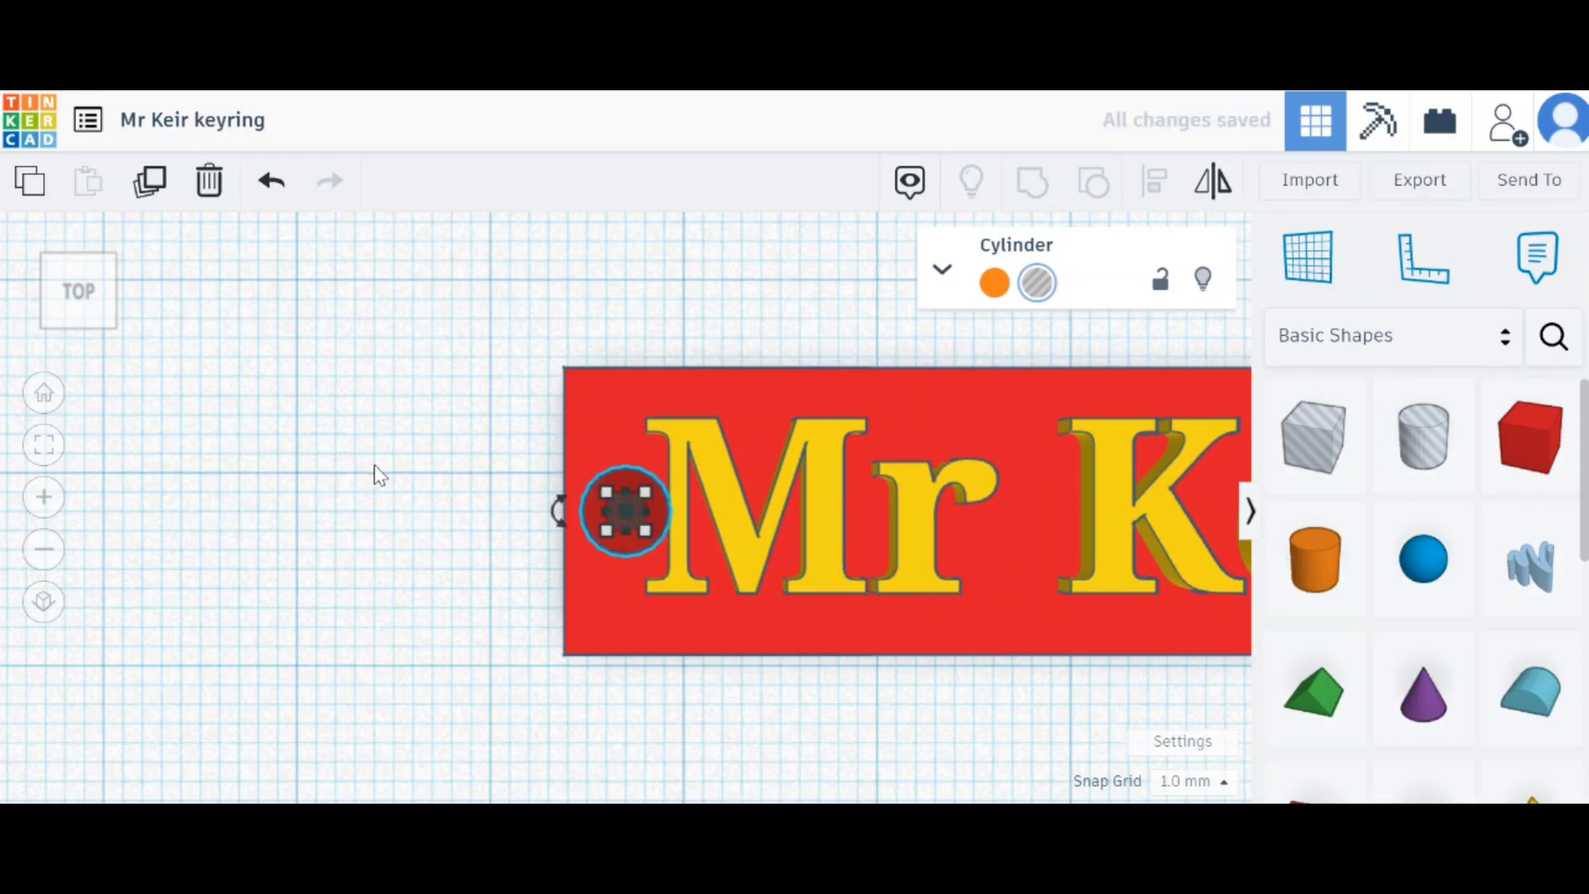
{"action": "key", "text": "Left"}
{"action": "key", "text": "Left"}
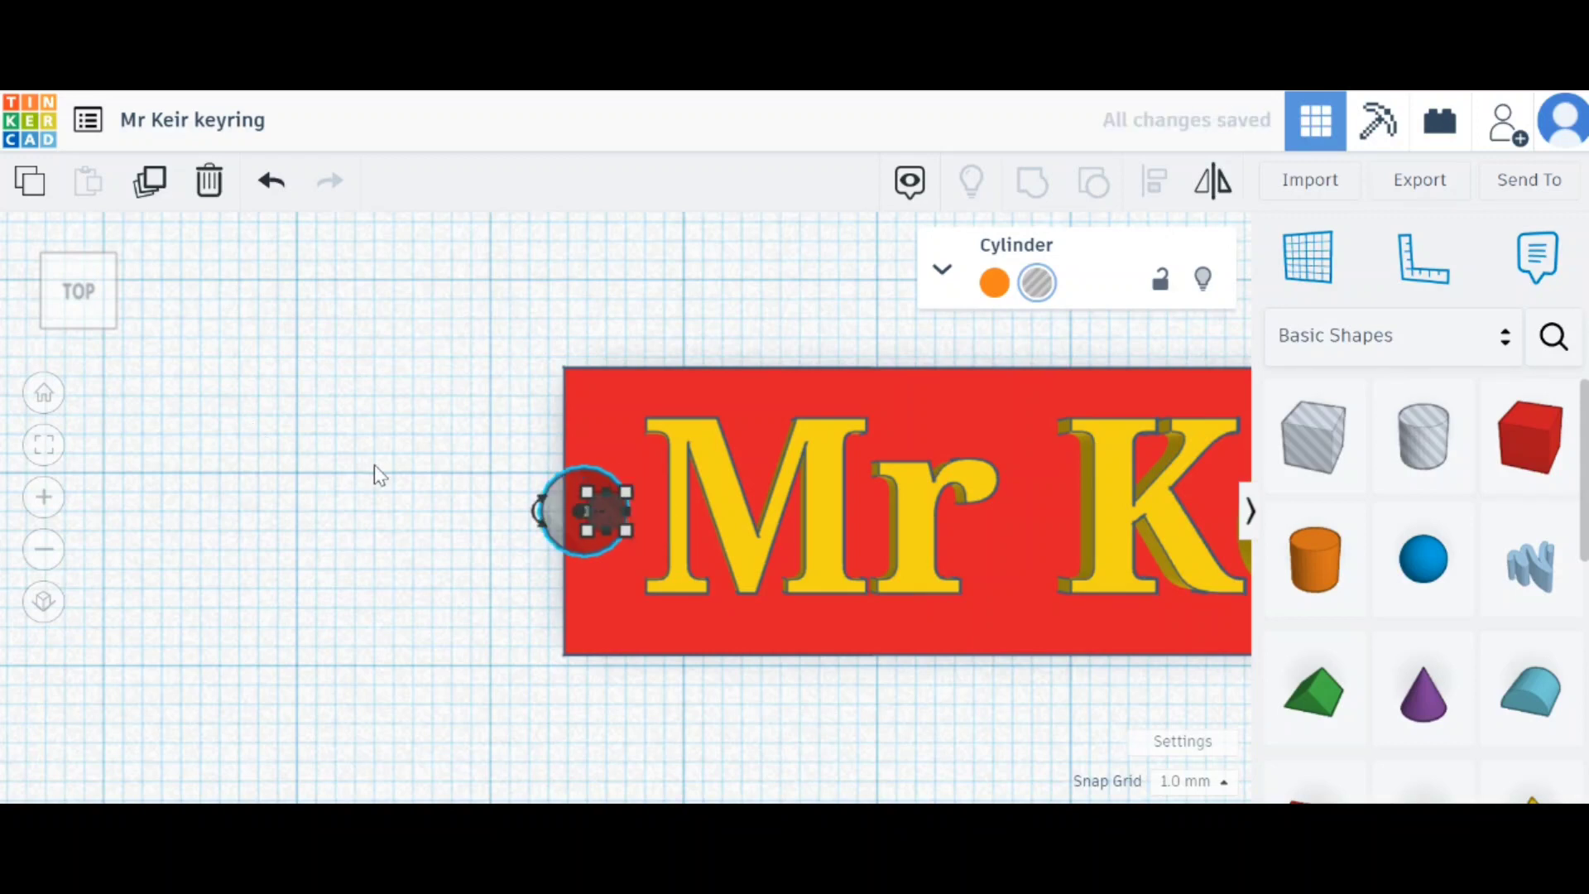
{"action": "left_click", "coordinate": [463, 522]}
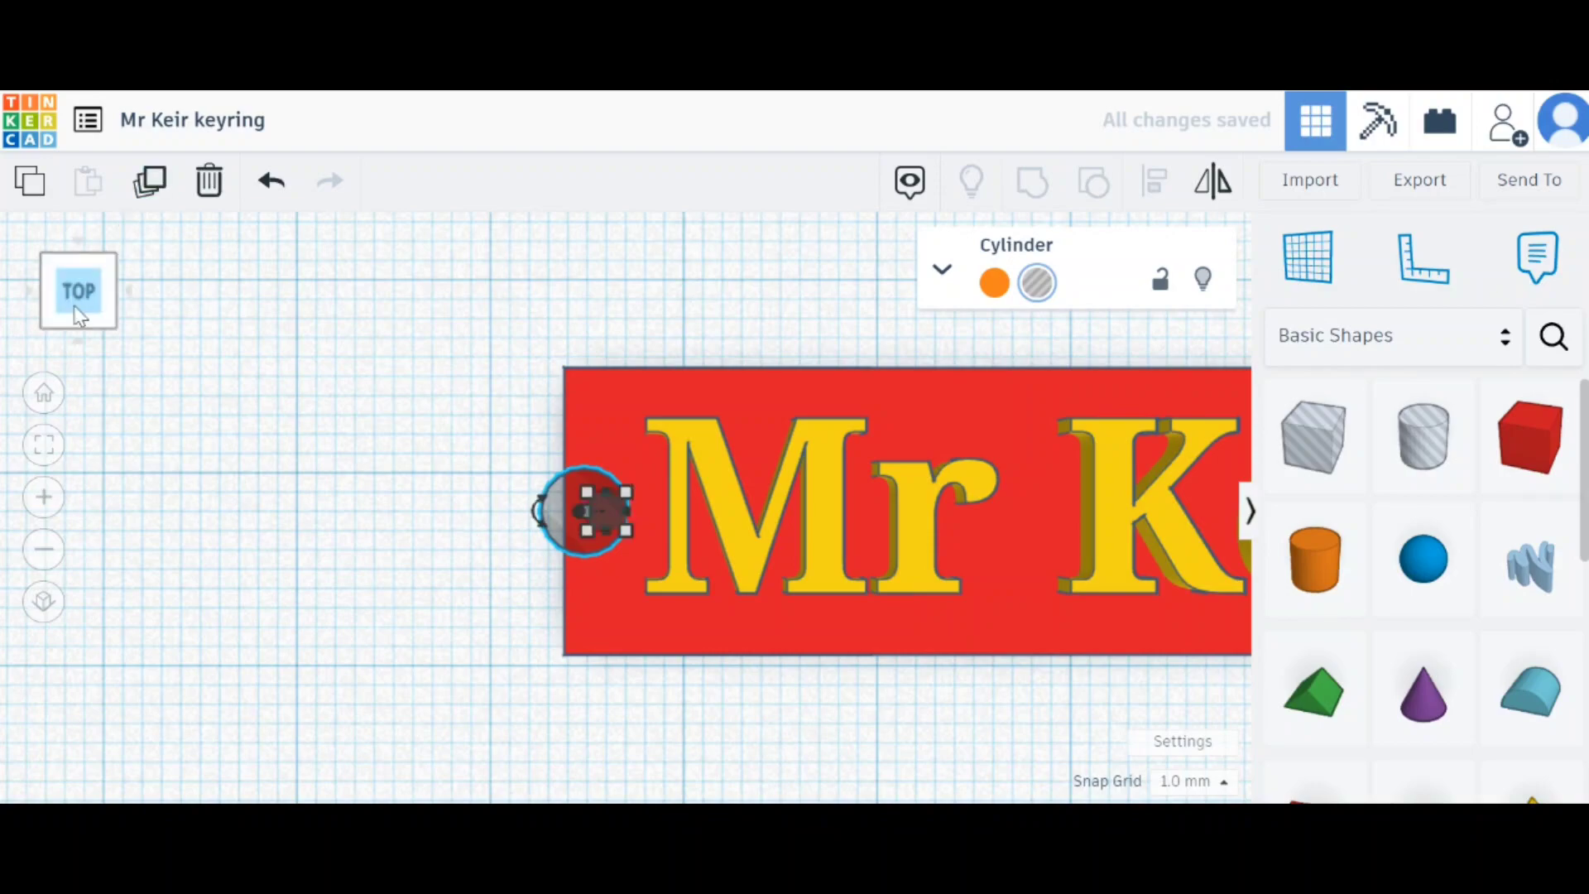
Step: Reduce the hole cylinder's height to 6 mm, still taller than the plate
{"action": "mouse_move", "coordinate": [73, 305]}
{"action": "left_mouse_down"}
{"action": "mouse_move", "coordinate": [88, 290]}
{"action": "mouse_move", "coordinate": [126, 308]}
{"action": "mouse_move", "coordinate": [78, 298]}
{"action": "left_mouse_up"}
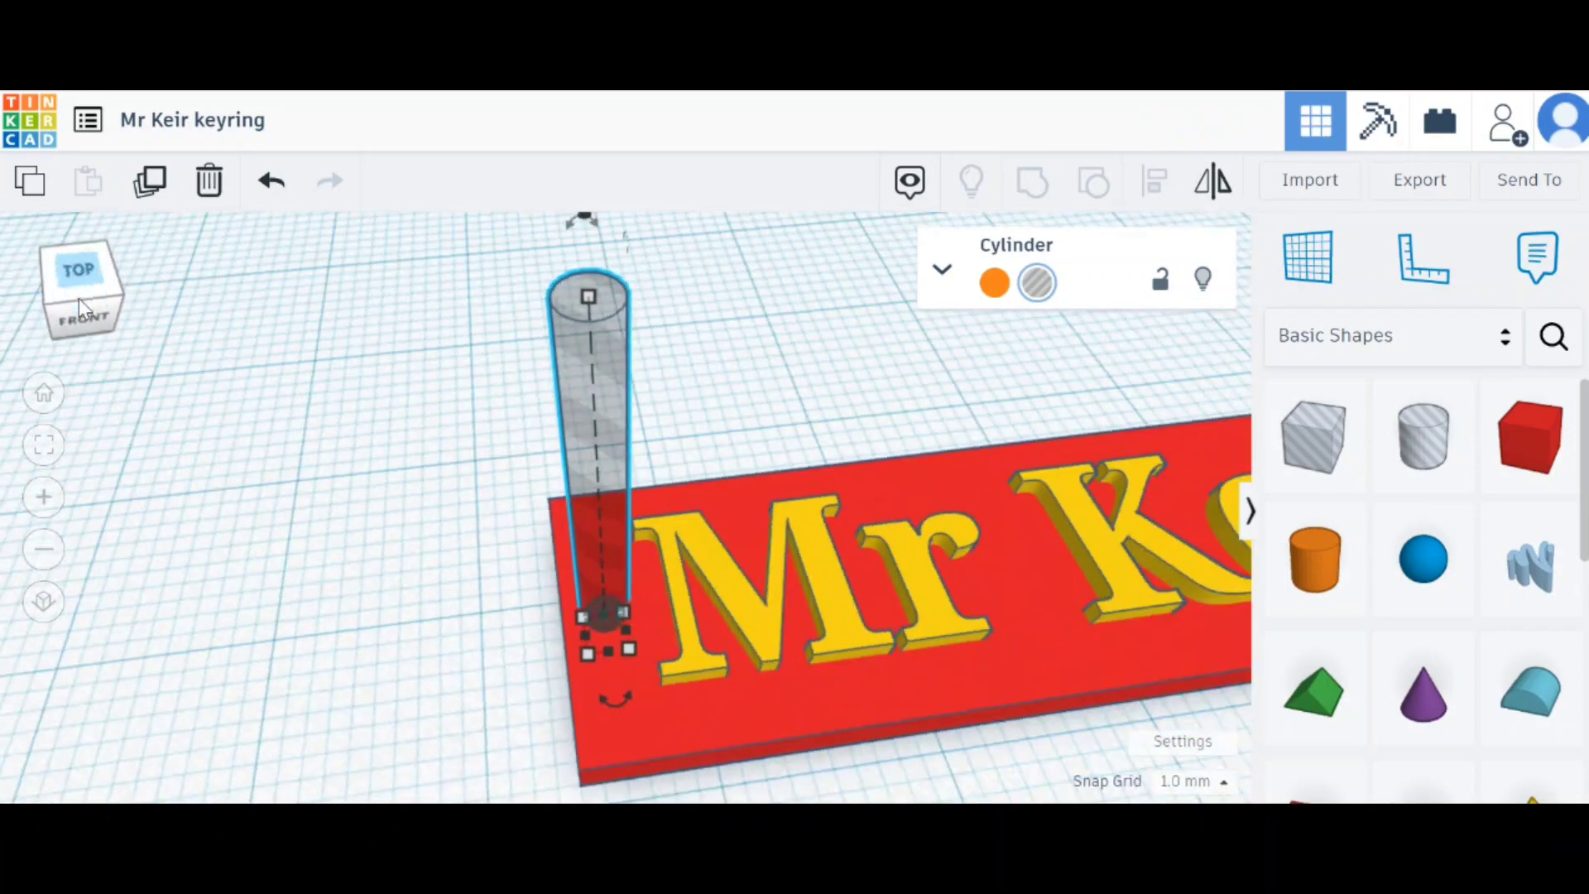
{"action": "mouse_move", "coordinate": [598, 301]}
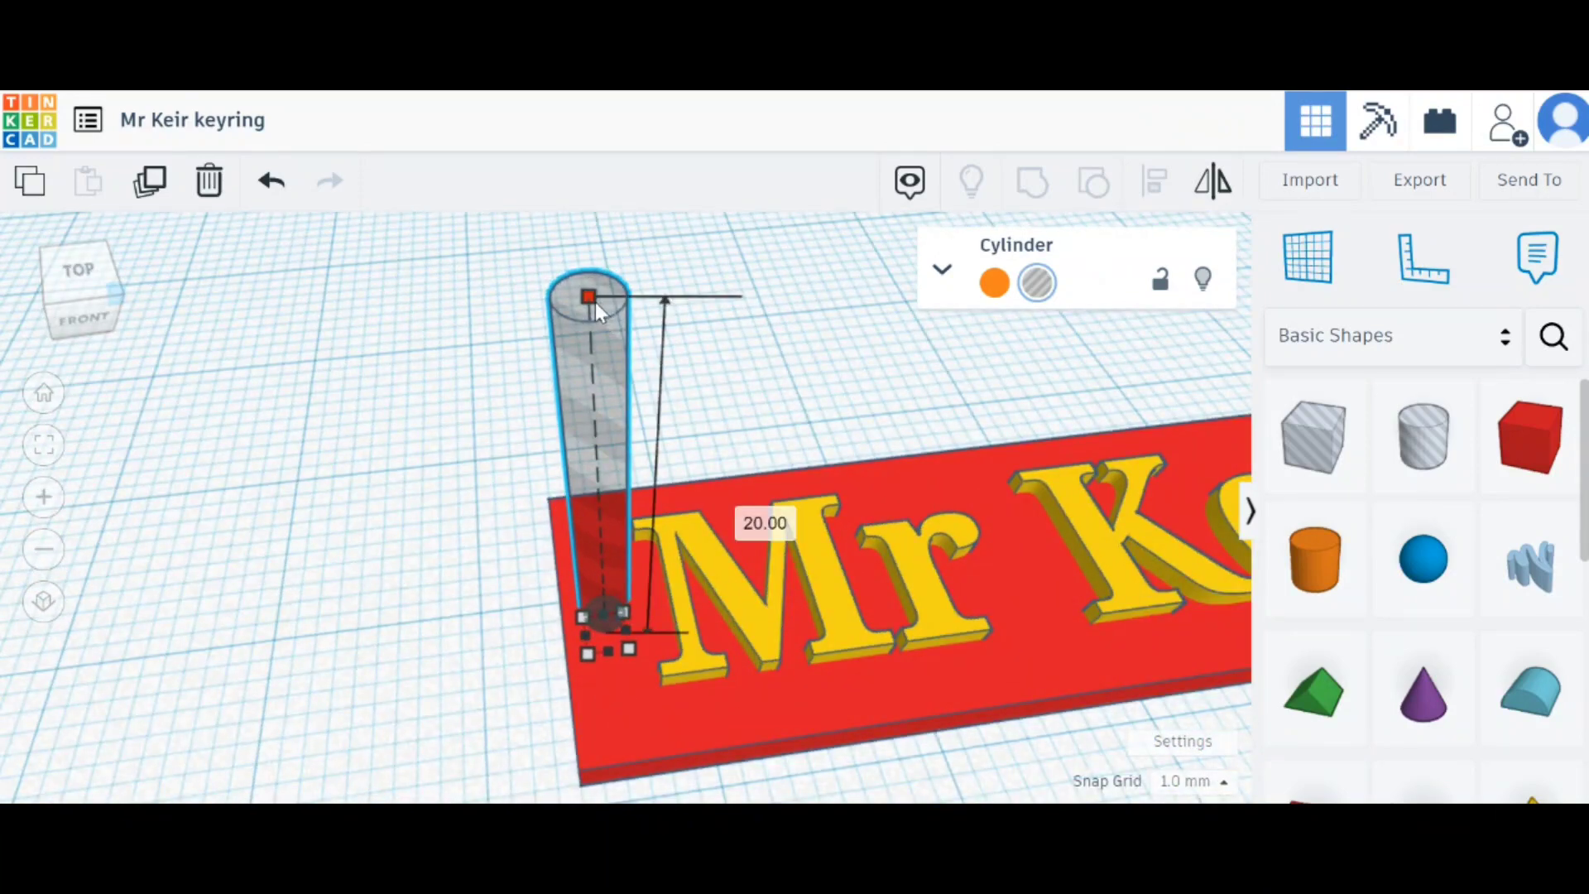
{"action": "left_click_drag", "start_coordinate": [594, 302], "coordinate": [604, 572]}
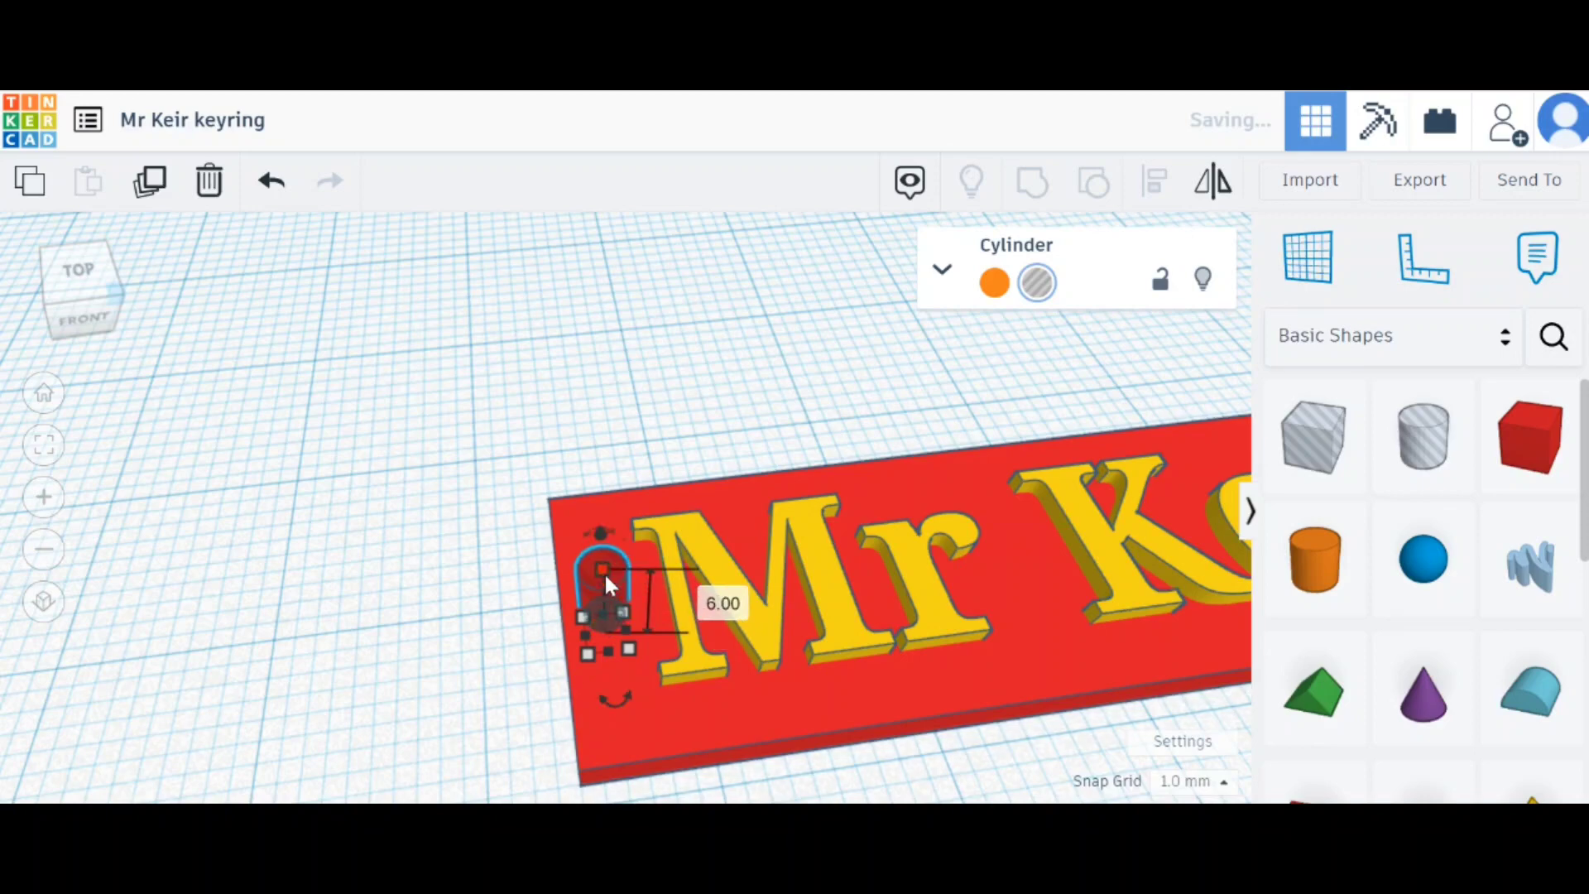
Step: Group the hole cylinder with the red base plate to cut the keyring hole through it
{"action": "right_click_drag", "start_coordinate": [461, 550], "coordinate": [454, 484]}
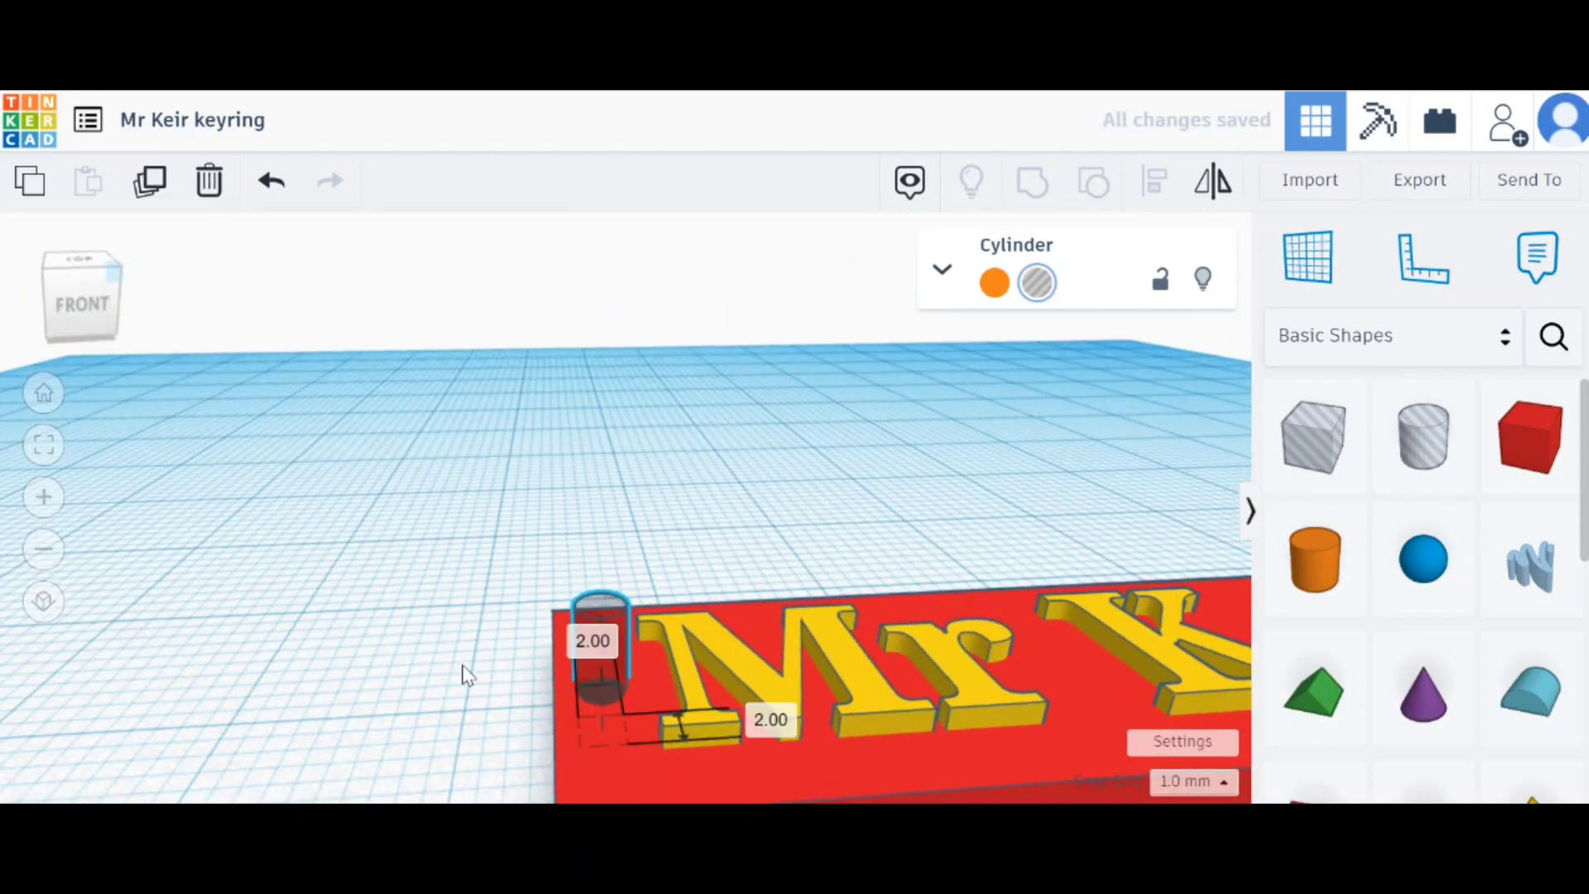
{"action": "right_click_drag", "start_coordinate": [461, 667], "coordinate": [439, 497]}
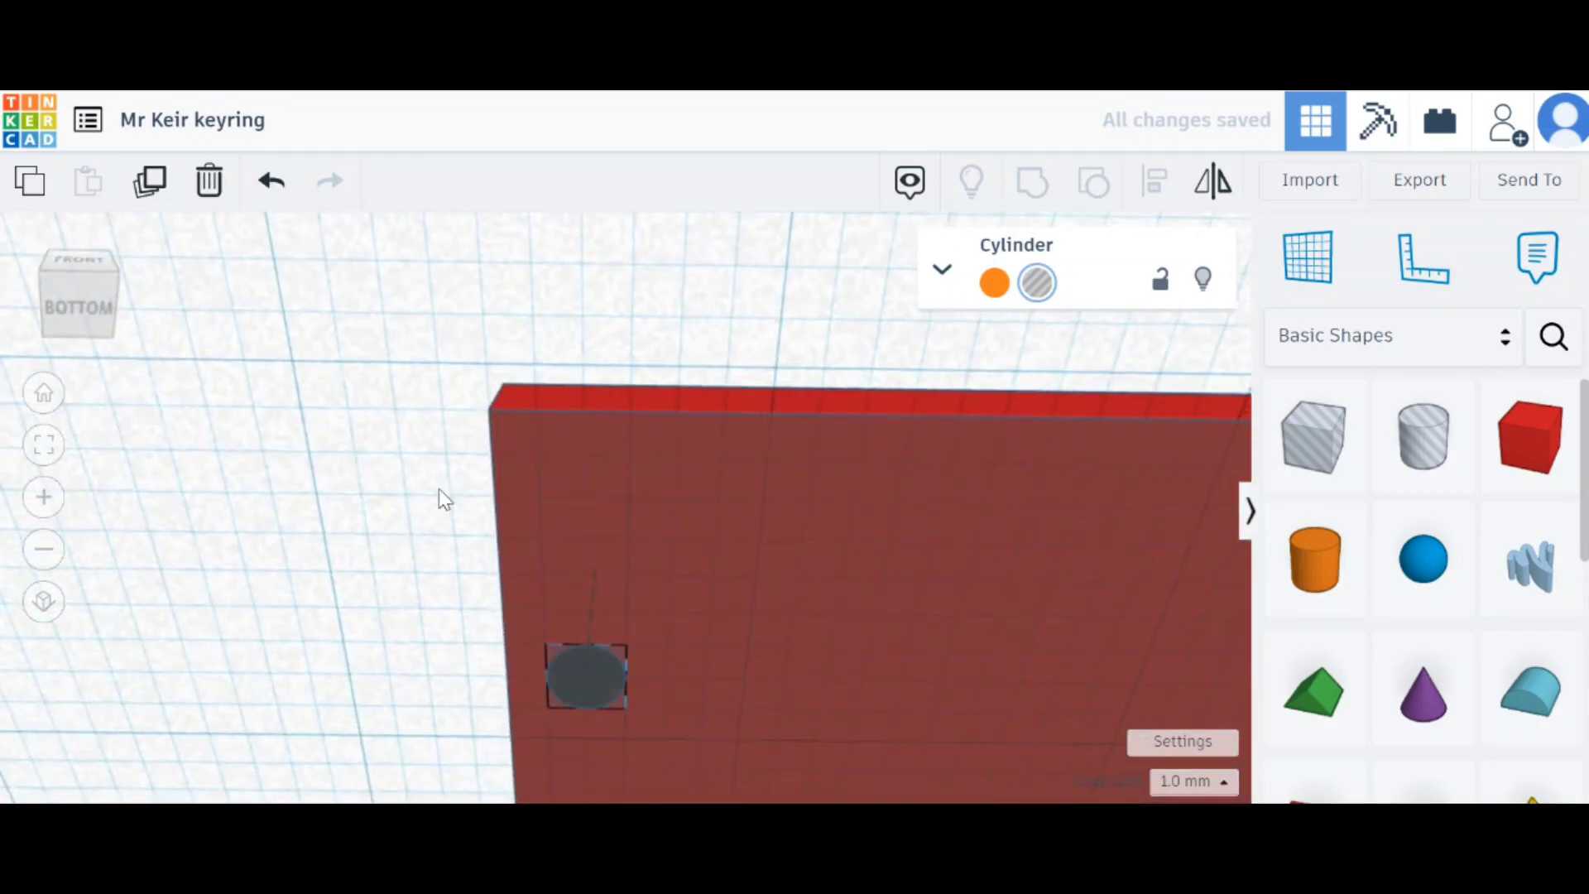
{"action": "right_click_drag", "start_coordinate": [390, 656], "coordinate": [374, 825]}
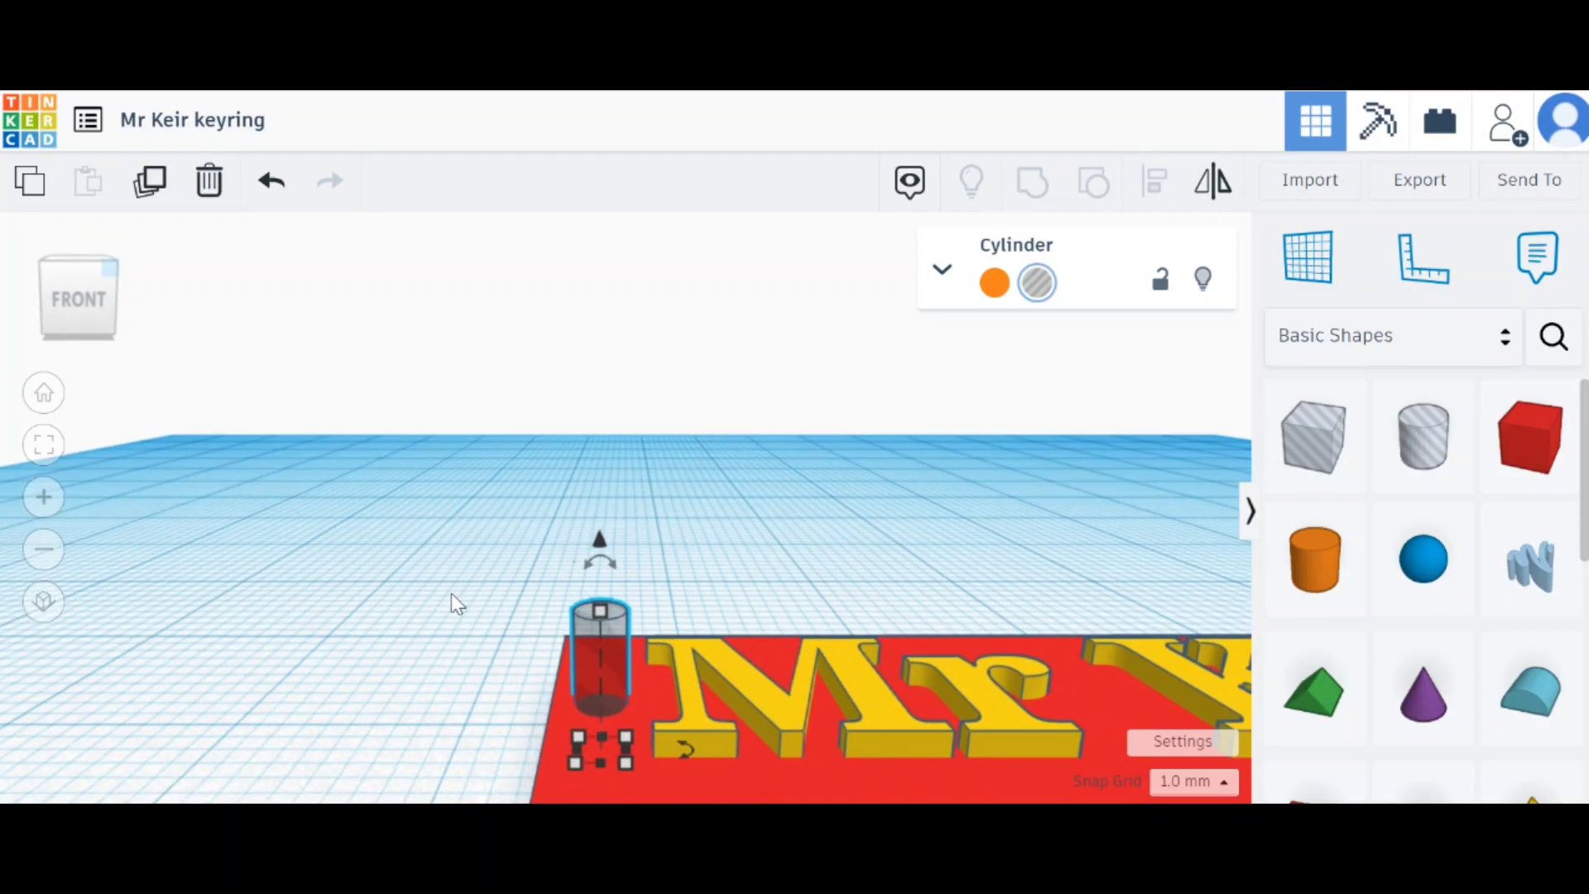
{"action": "scroll", "coordinate": [450, 594], "scroll_direction": "down", "scroll_amount": 1}
{"action": "scroll", "coordinate": [451, 594], "scroll_direction": "down", "scroll_amount": 2}
{"action": "scroll", "coordinate": [439, 589], "scroll_direction": "up", "scroll_amount": 1}
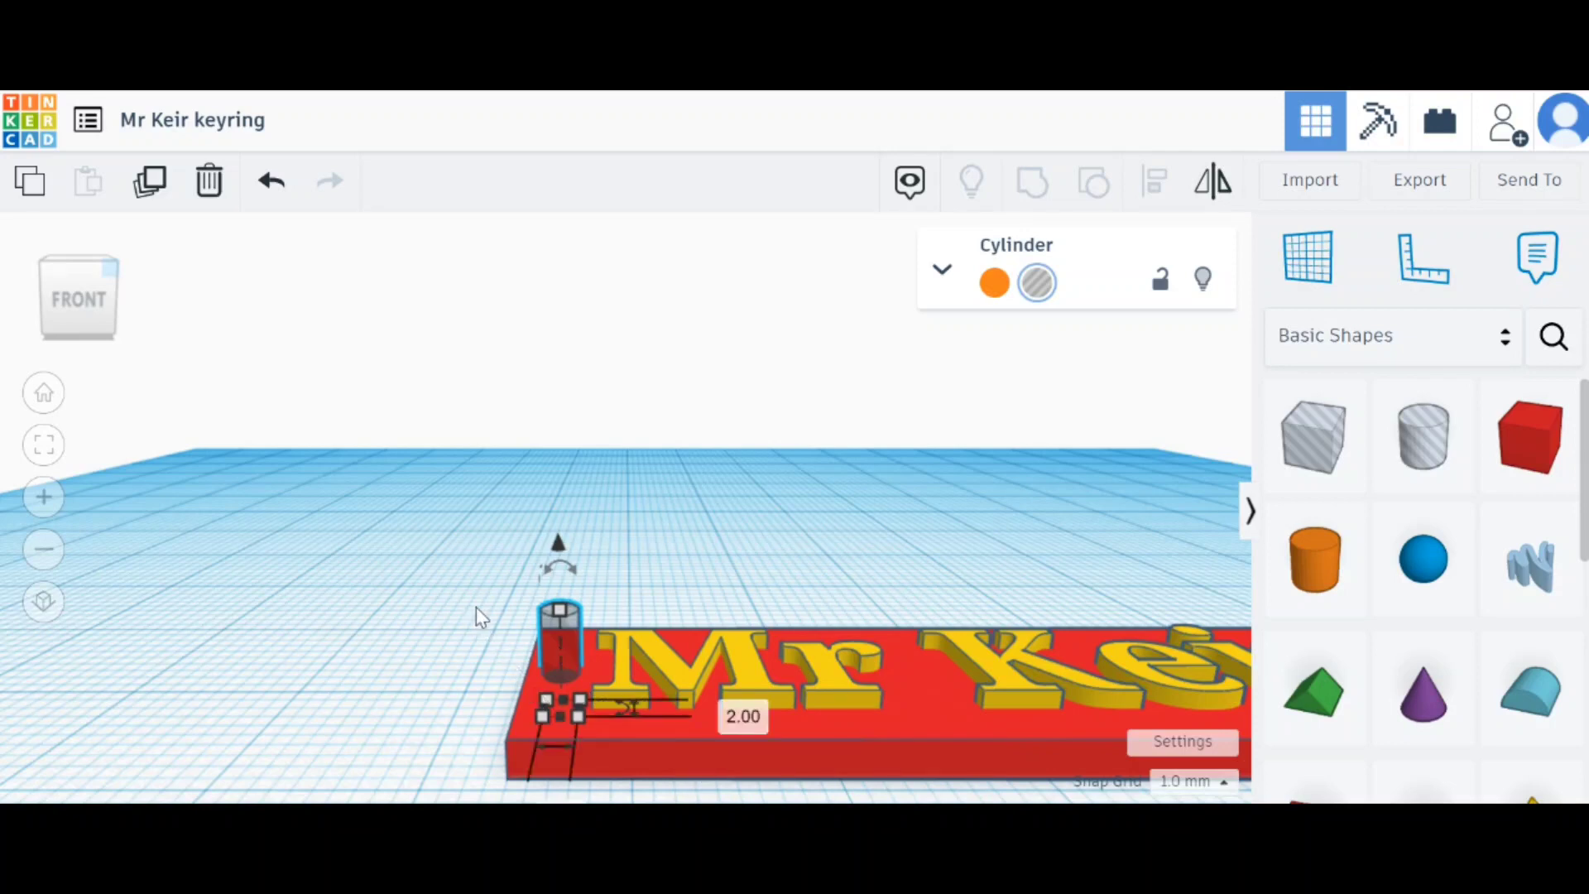
{"action": "left_click_drag", "start_coordinate": [478, 594], "coordinate": [575, 728]}
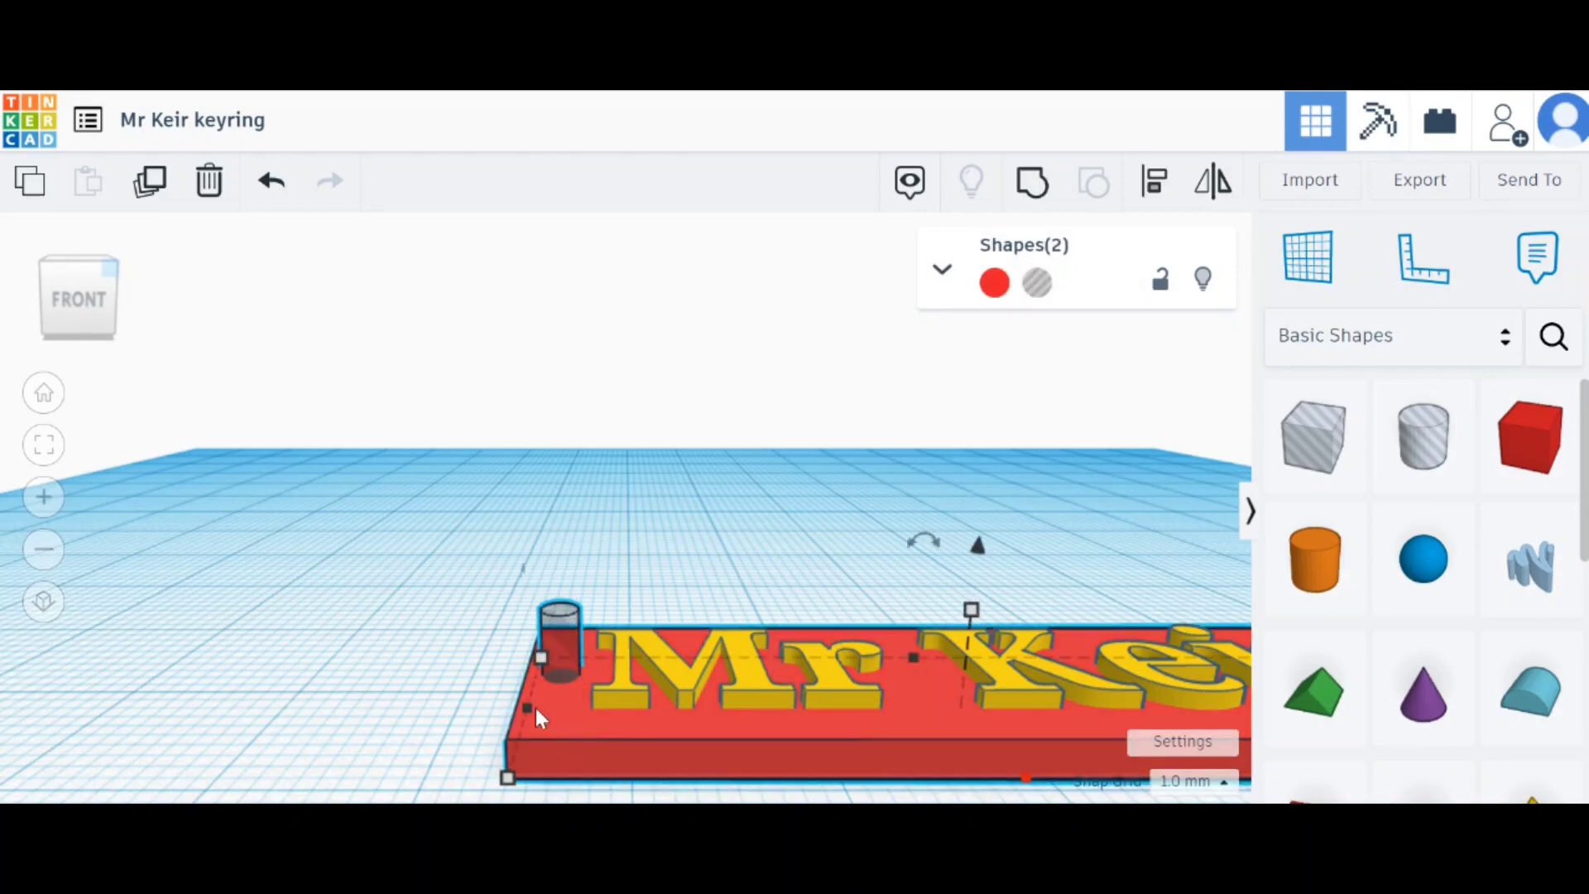
{"action": "left_click", "coordinate": [560, 634]}
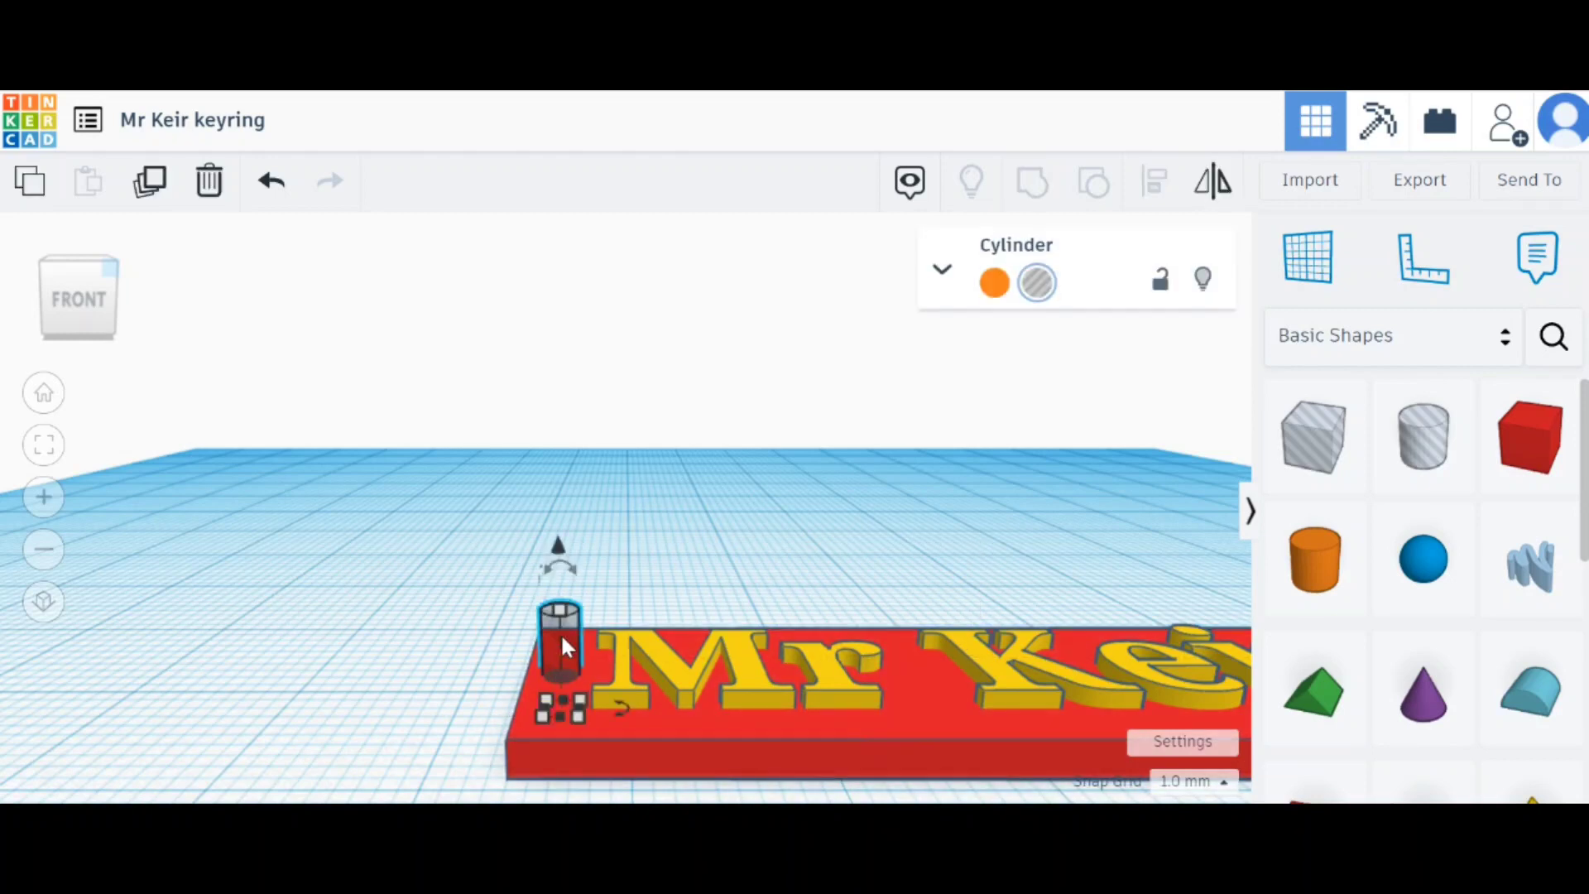
{"action": "left_click", "coordinate": [667, 742], "text": "shift"}
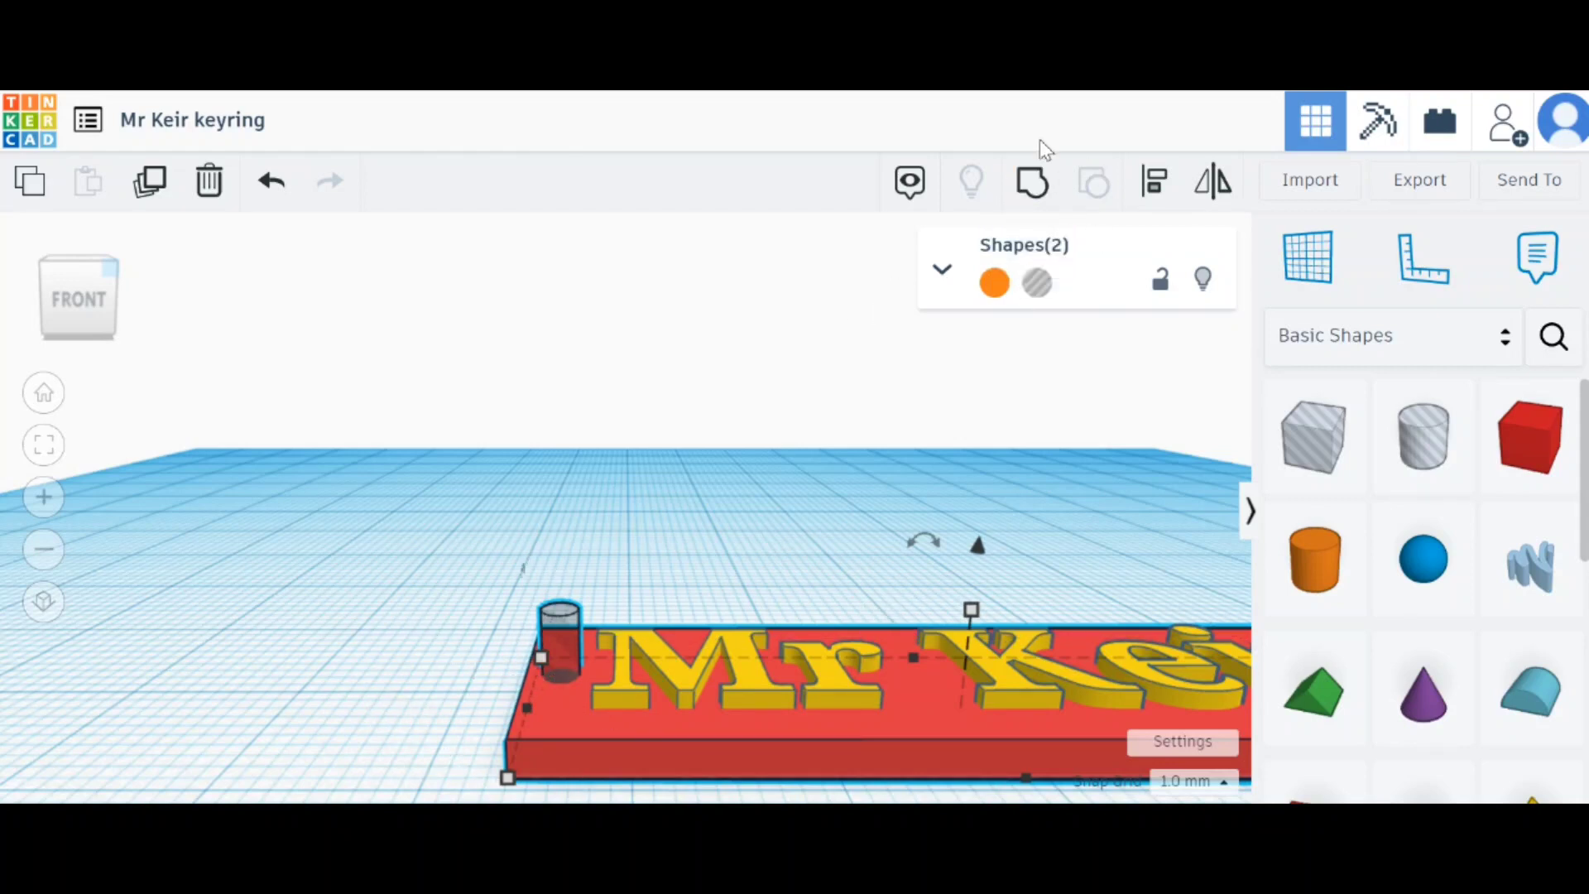
{"action": "left_click", "coordinate": [1030, 197]}
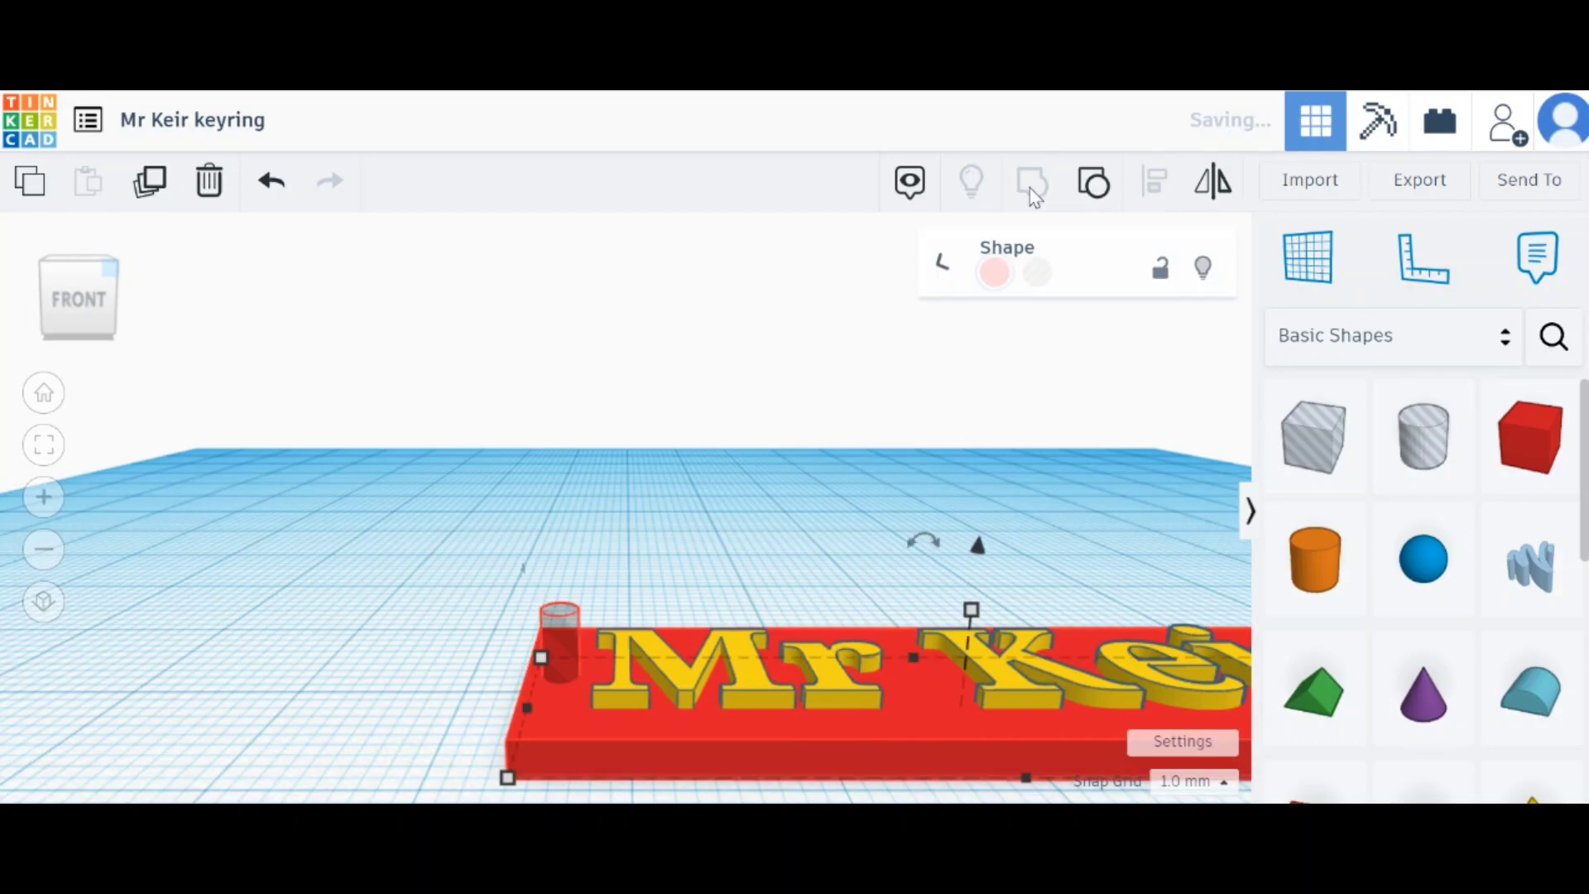
Step: Examine the hole cut in the plate from above and at an angle
{"action": "left_click", "coordinate": [563, 592]}
{"action": "right_click_drag", "start_coordinate": [560, 592], "coordinate": [496, 757]}
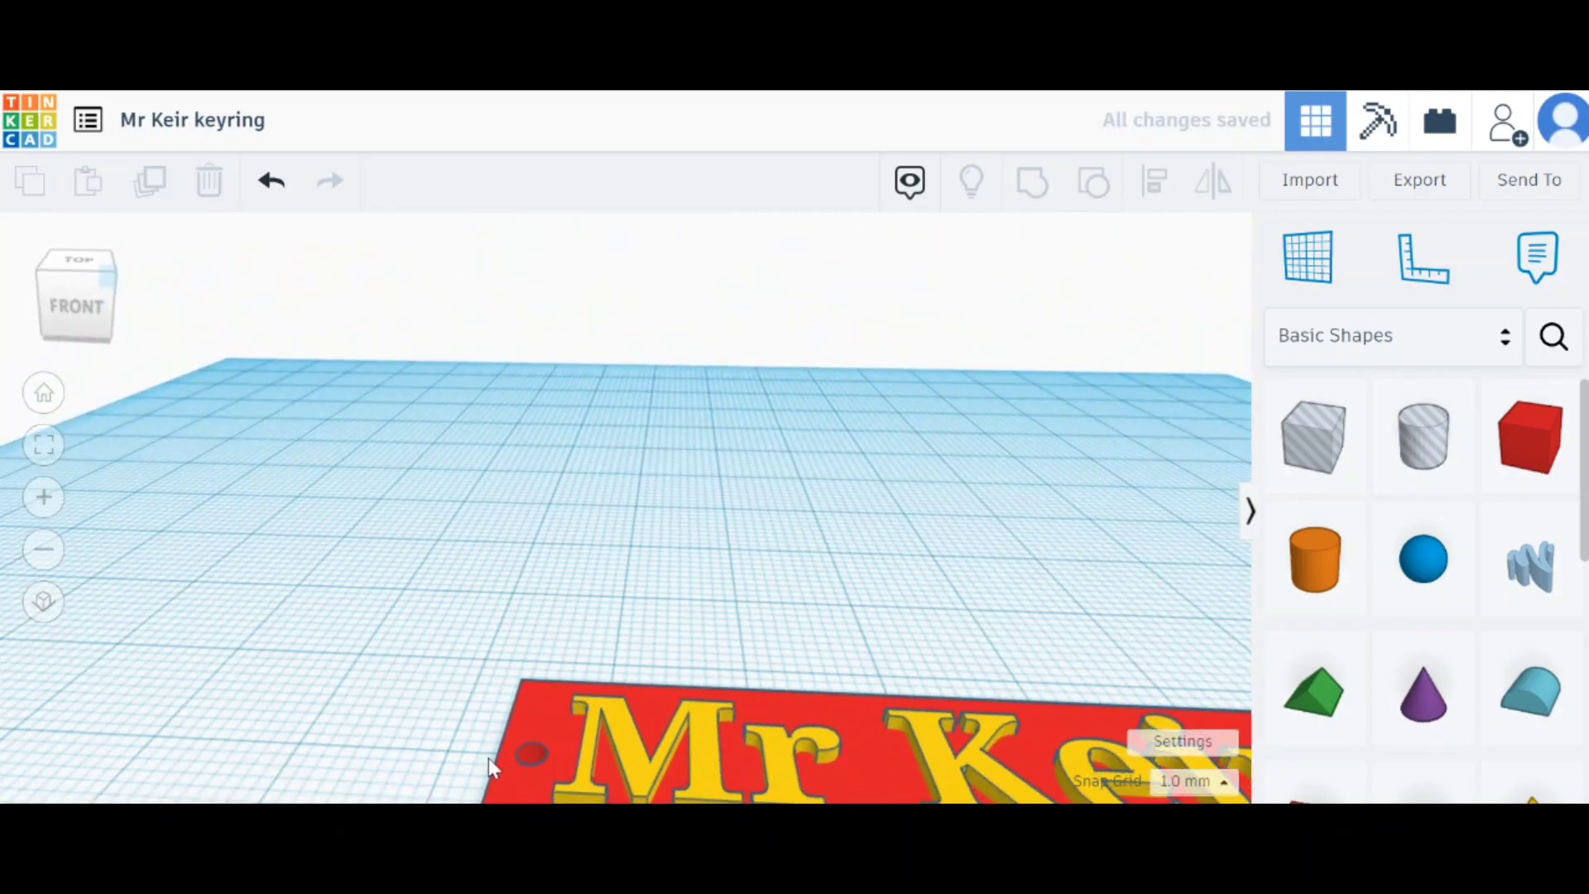
{"action": "left_click", "coordinate": [89, 265]}
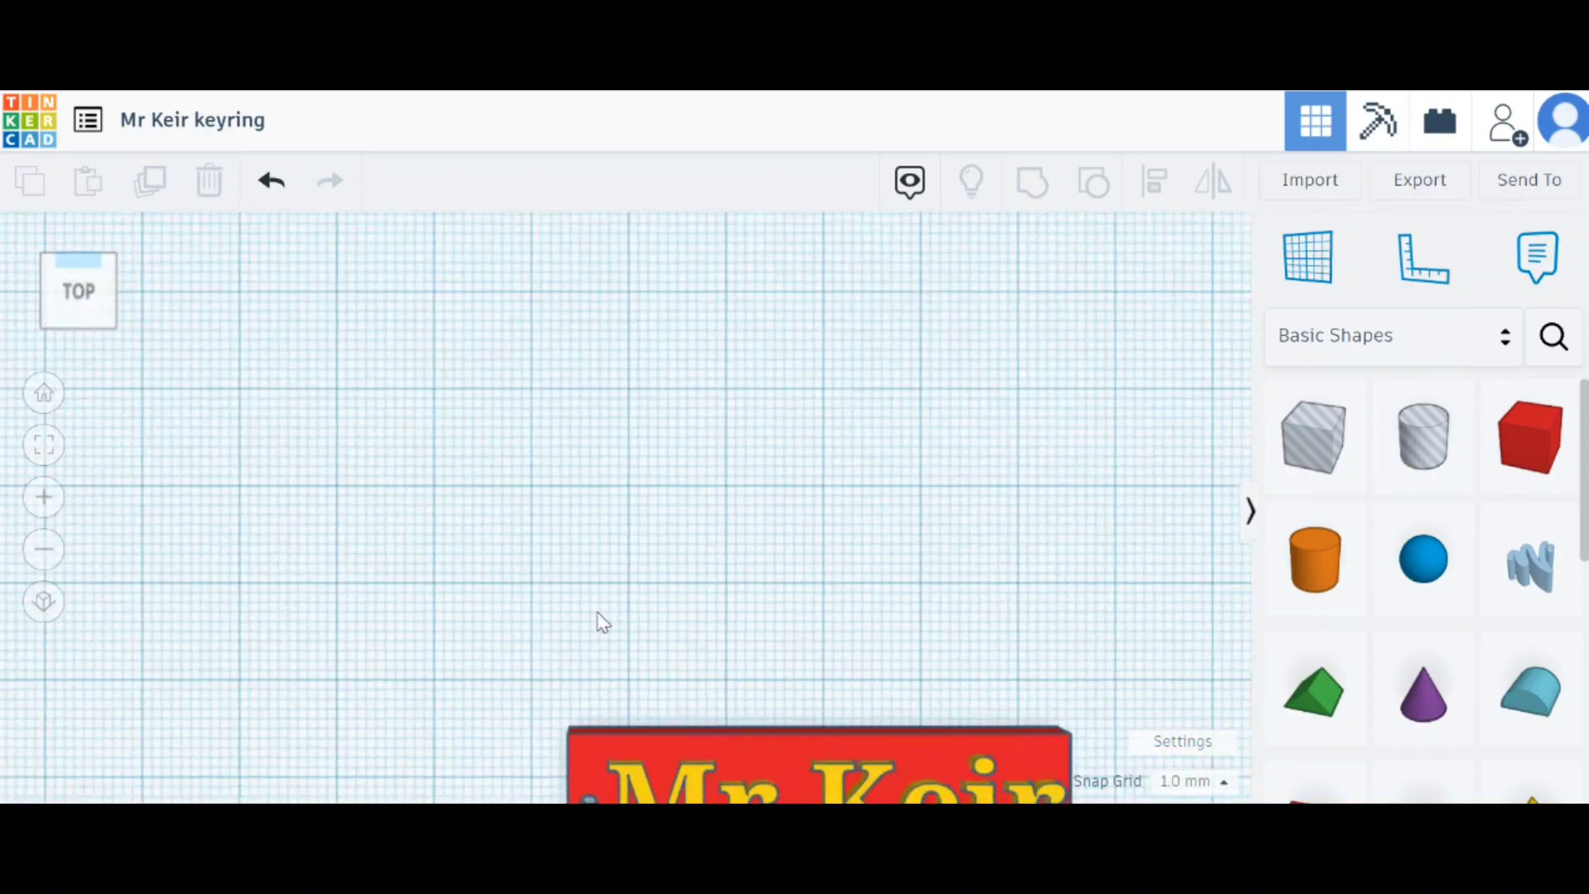
{"action": "left_click", "coordinate": [672, 746]}
{"action": "key", "text": "f"}
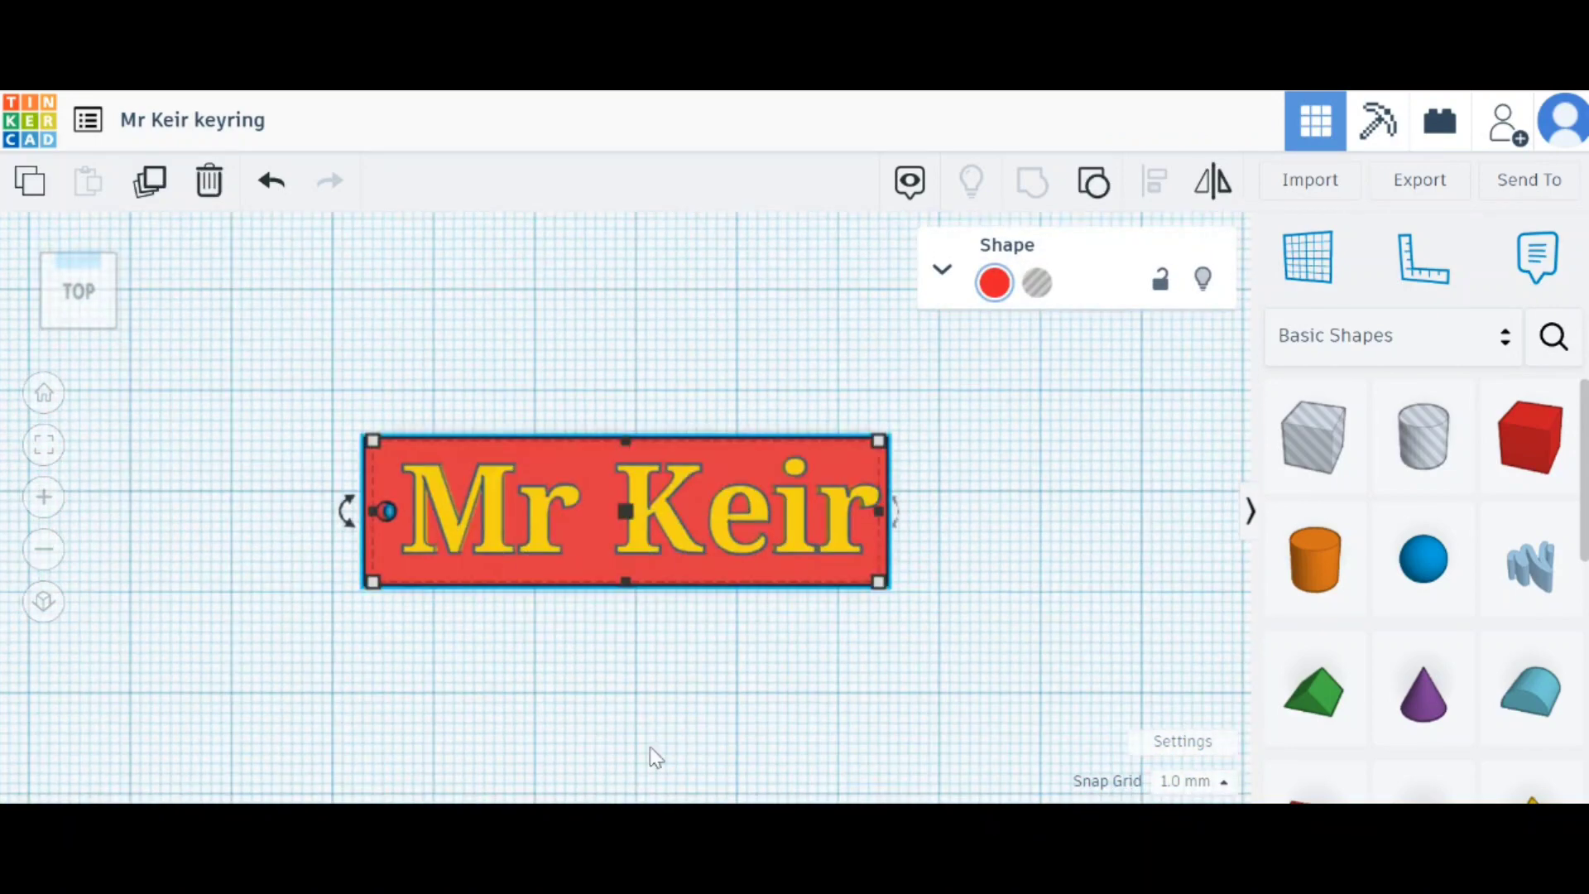
{"action": "left_click", "coordinate": [295, 543]}
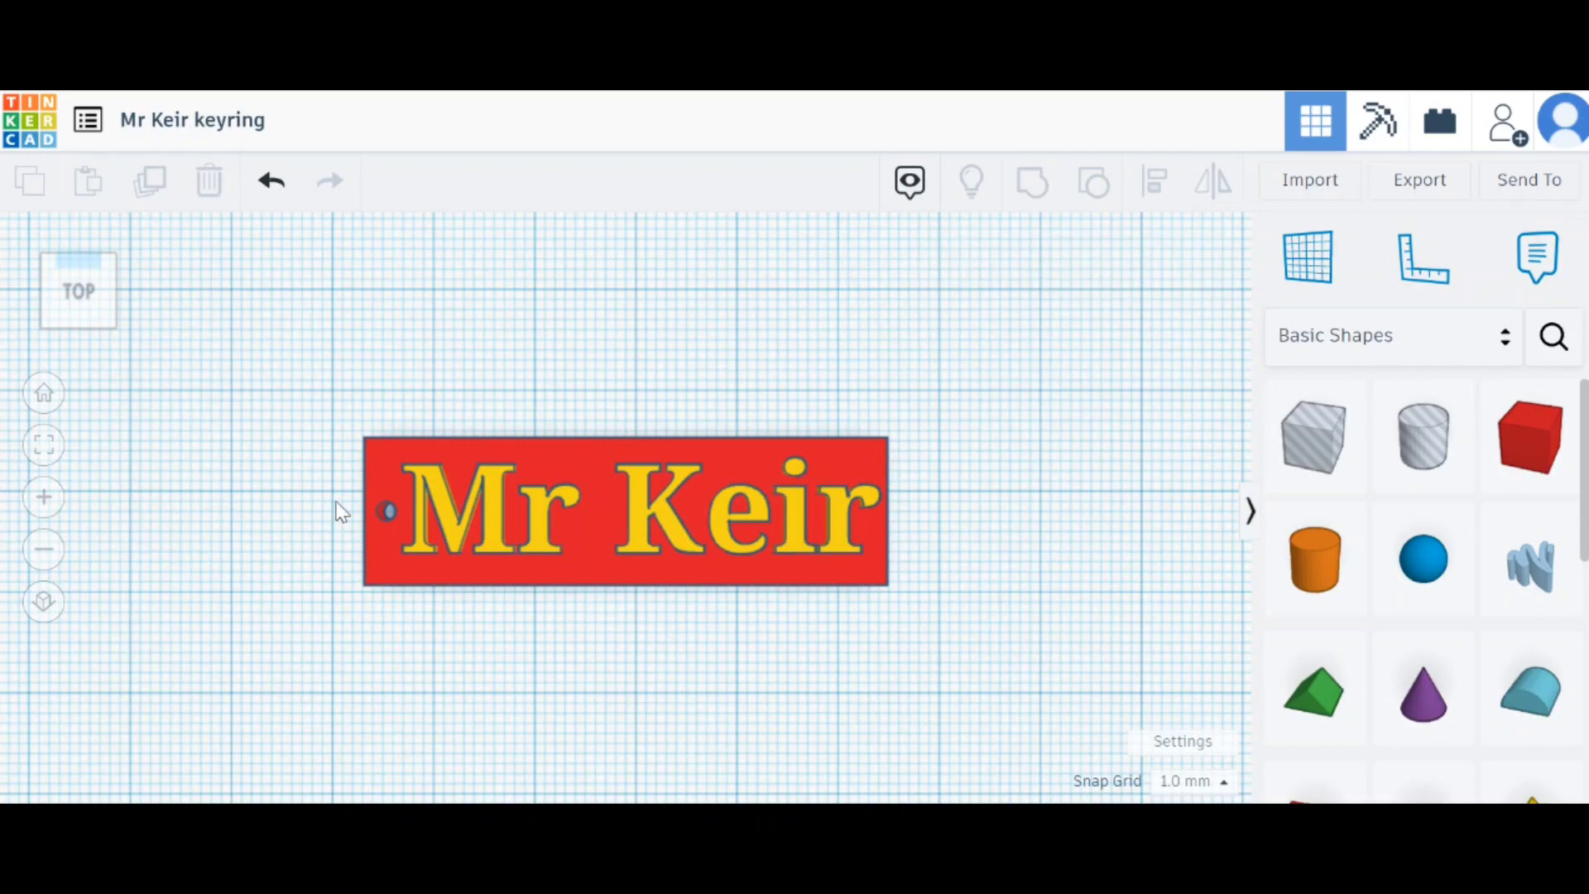
{"action": "scroll", "coordinate": [340, 511], "scroll_direction": "down", "scroll_amount": 3}
{"action": "scroll", "coordinate": [339, 511], "scroll_direction": "up", "scroll_amount": 5}
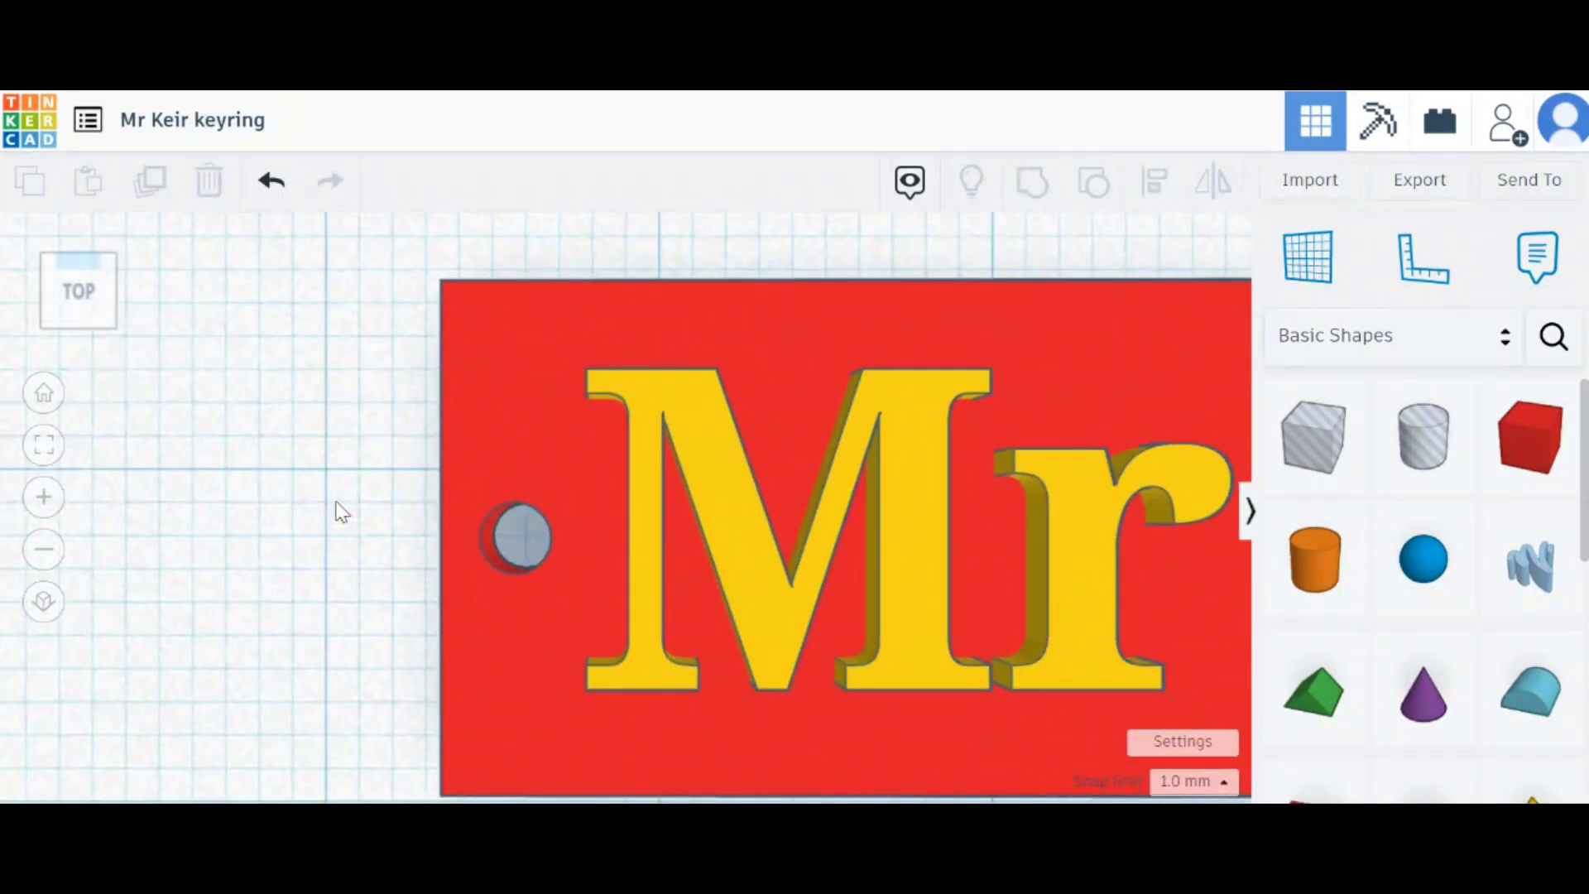
{"action": "mouse_move", "coordinate": [382, 464]}
{"action": "right_mouse_down"}
{"action": "mouse_move", "coordinate": [538, 355]}
{"action": "mouse_move", "coordinate": [553, 316]}
{"action": "mouse_move", "coordinate": [461, 262]}
{"action": "mouse_move", "coordinate": [315, 387]}
{"action": "mouse_move", "coordinate": [309, 461]}
{"action": "mouse_move", "coordinate": [355, 475]}
{"action": "mouse_move", "coordinate": [394, 455]}
{"action": "mouse_move", "coordinate": [387, 439]}
{"action": "right_mouse_up"}
{"action": "scroll", "coordinate": [498, 469], "scroll_direction": "down", "scroll_amount": 5}
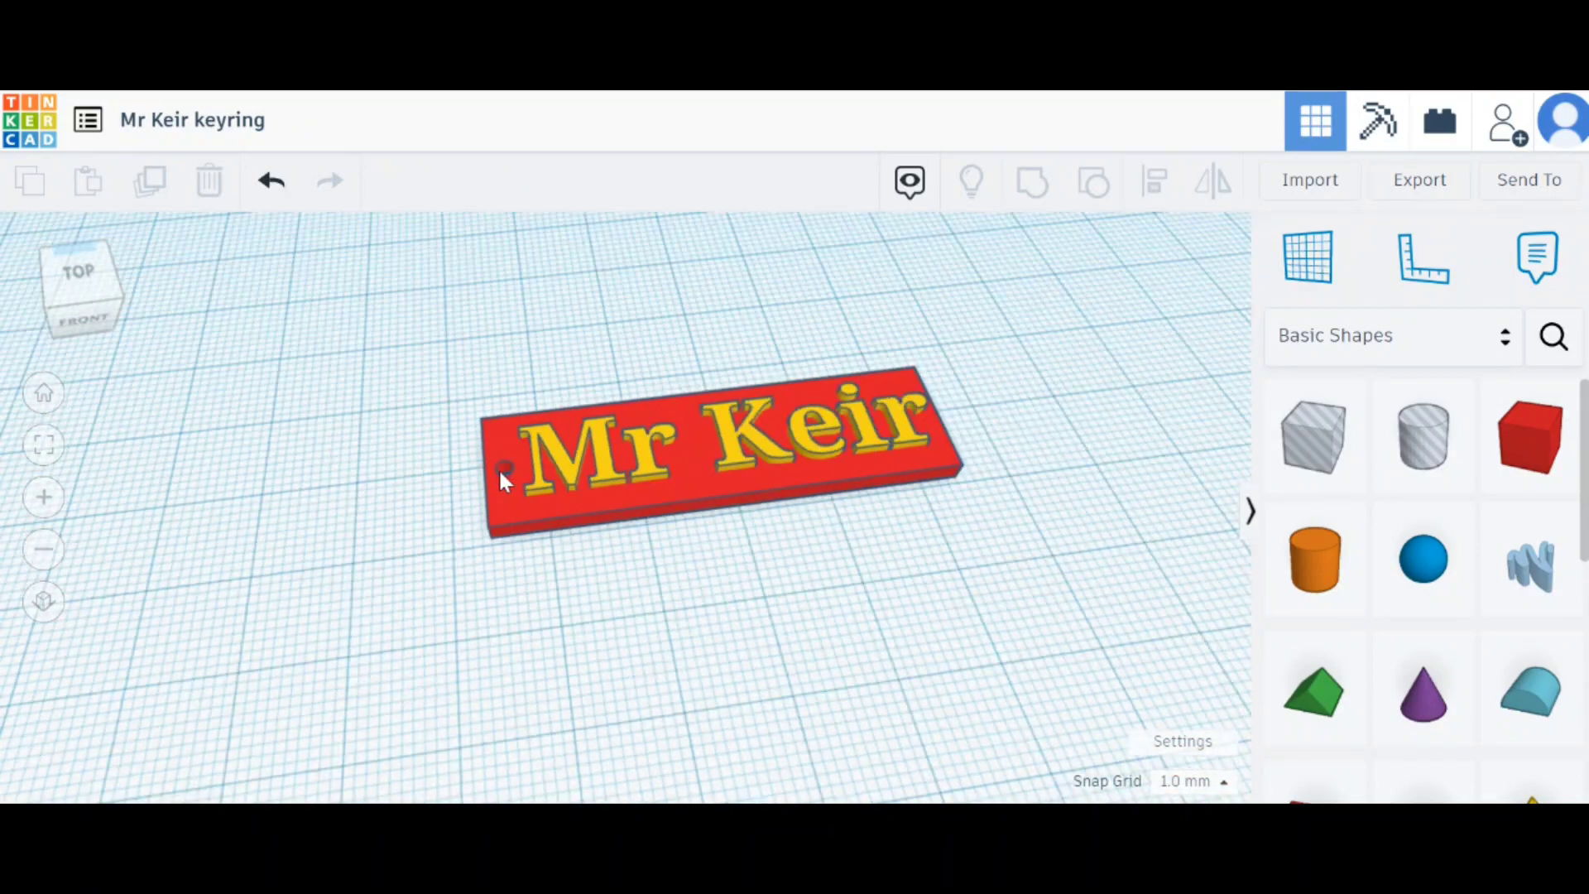
Step: Place a trial hole cylinder in front of the plate, switch it to solid and back to hole, and delete it
{"action": "left_click_drag", "start_coordinate": [1421, 447], "coordinate": [762, 592]}
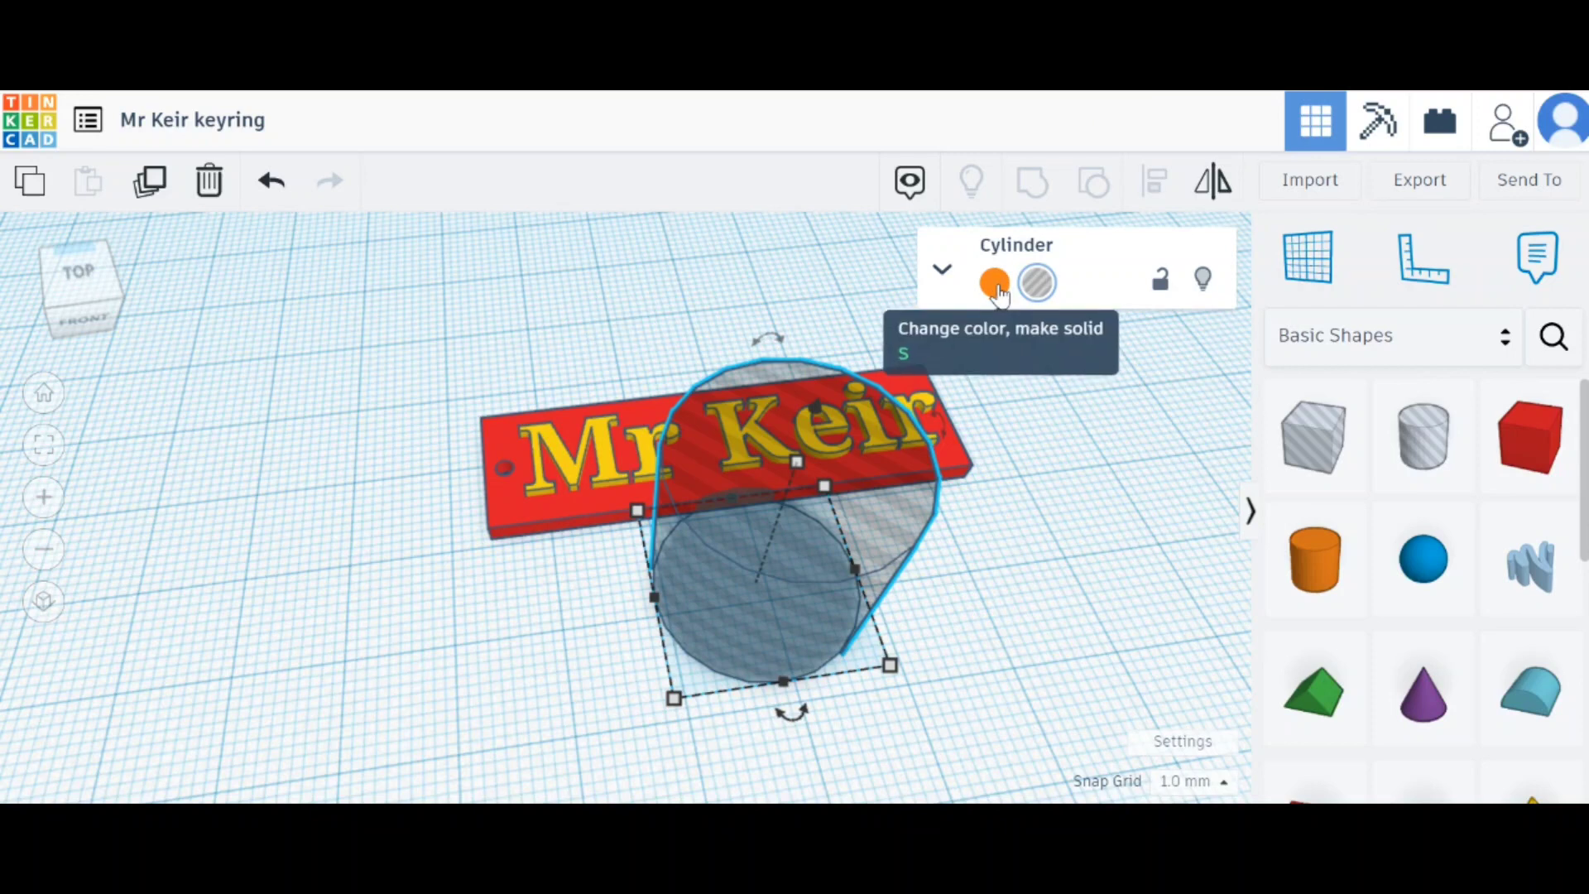
{"action": "left_click", "coordinate": [995, 285]}
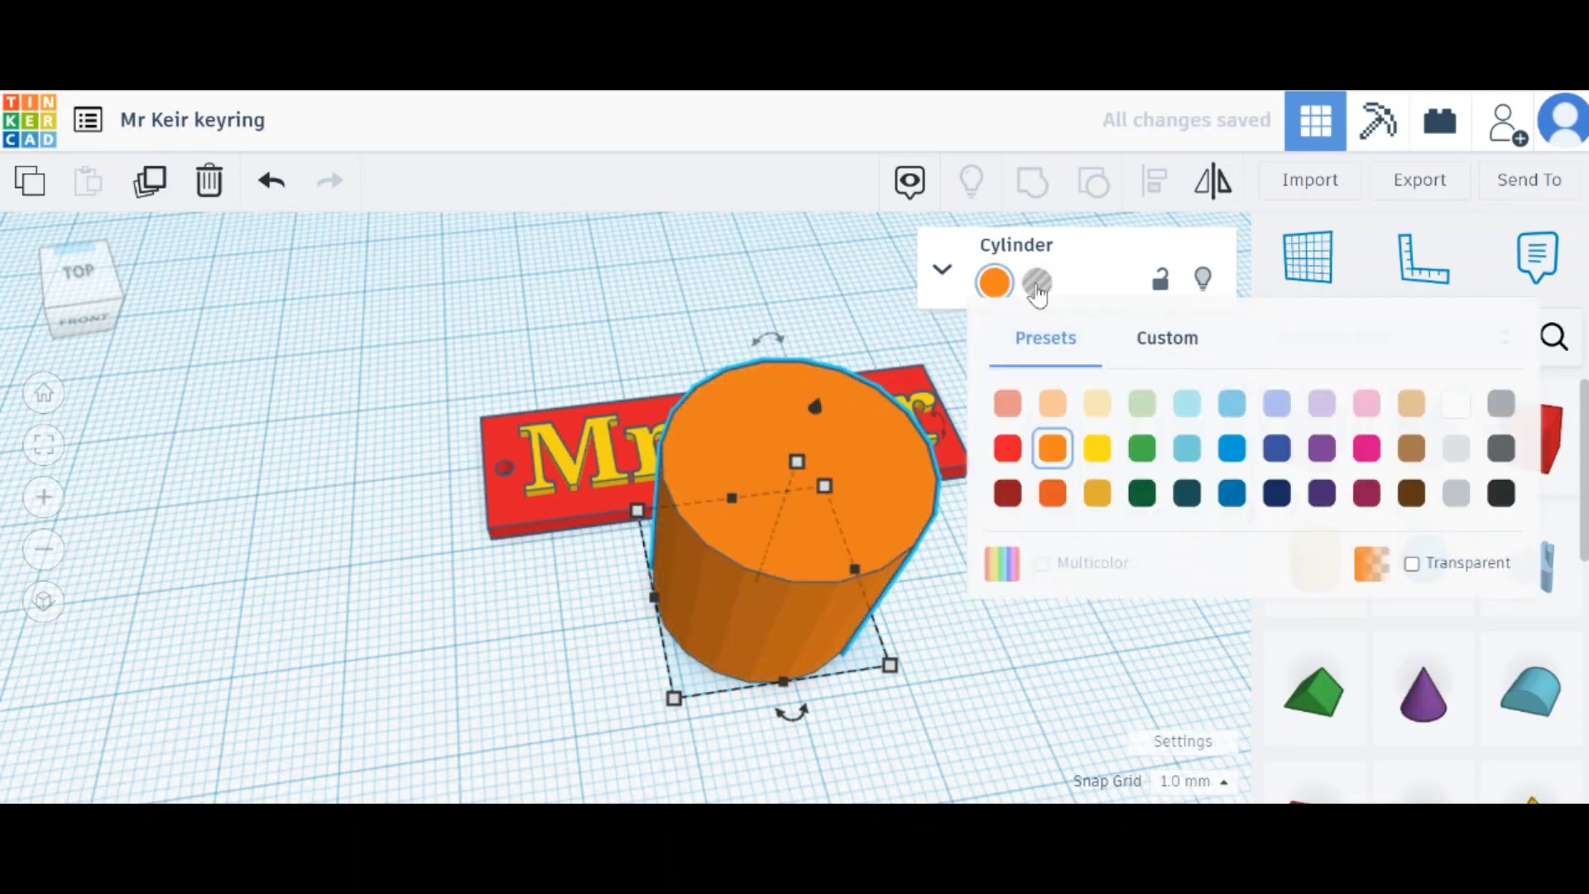
{"action": "left_click", "coordinate": [1036, 285]}
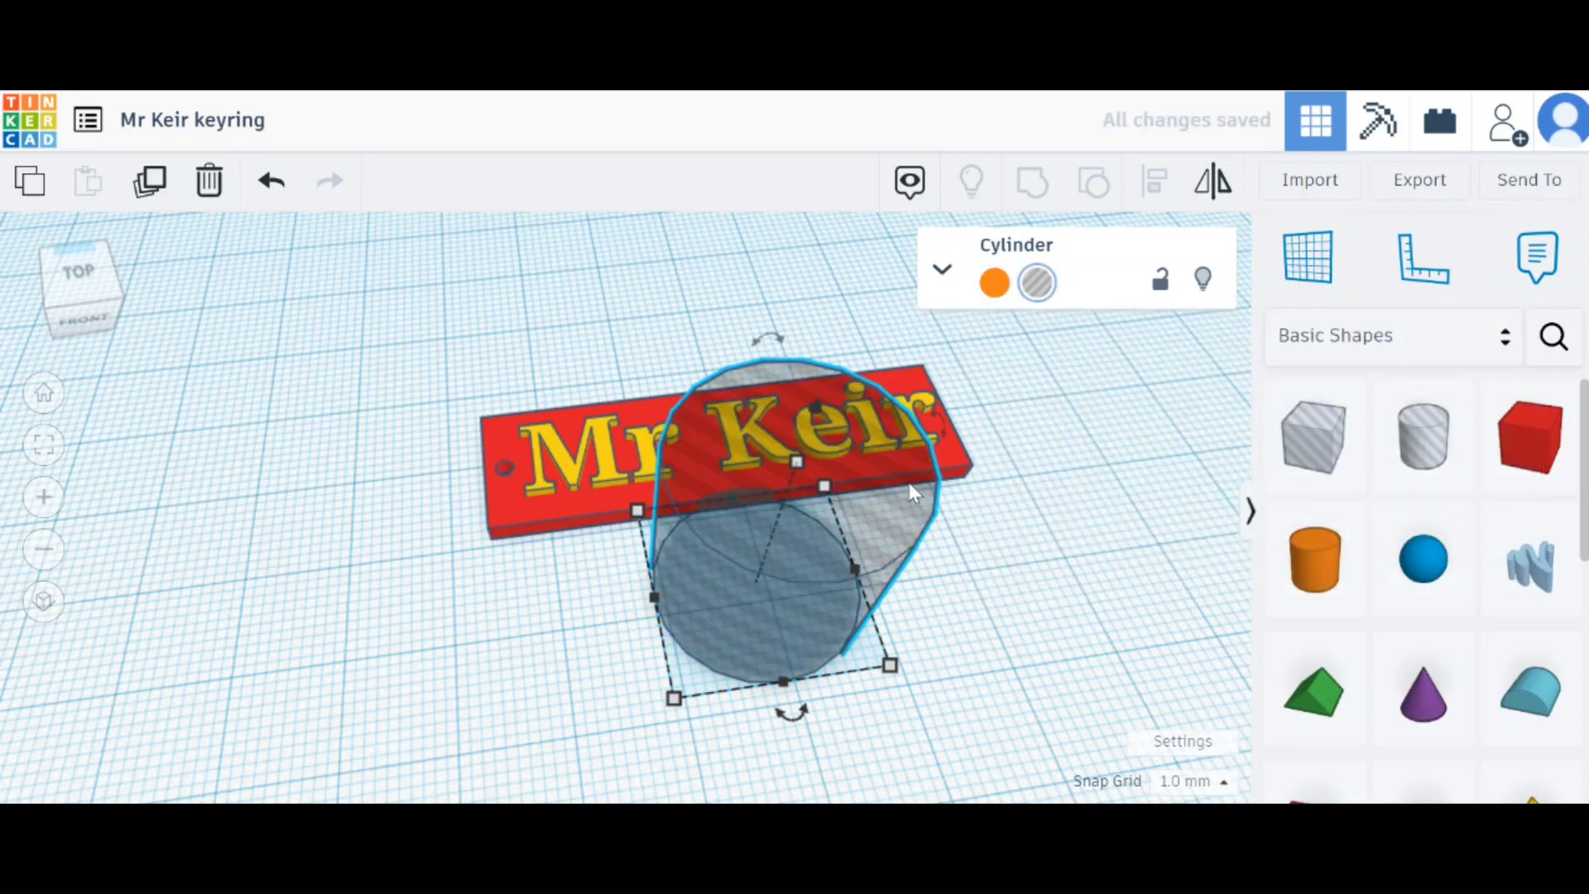
{"action": "key", "text": "Delete"}
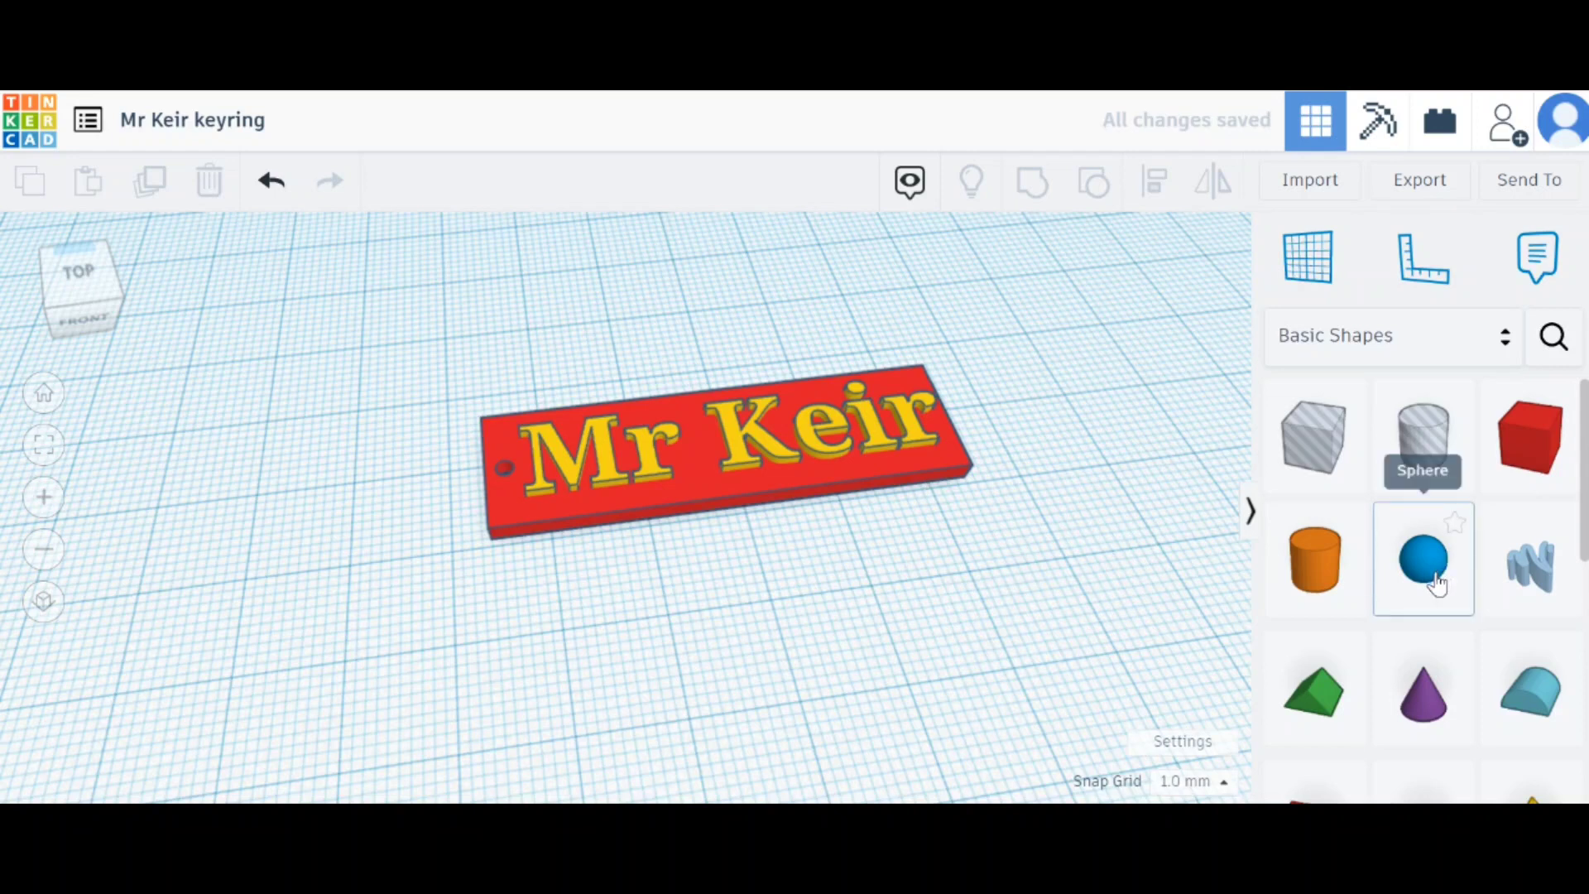
Step: Add a cone set as a hole, shrink it and position it over the plate between the two words
{"action": "left_click_drag", "start_coordinate": [1434, 717], "coordinate": [823, 610]}
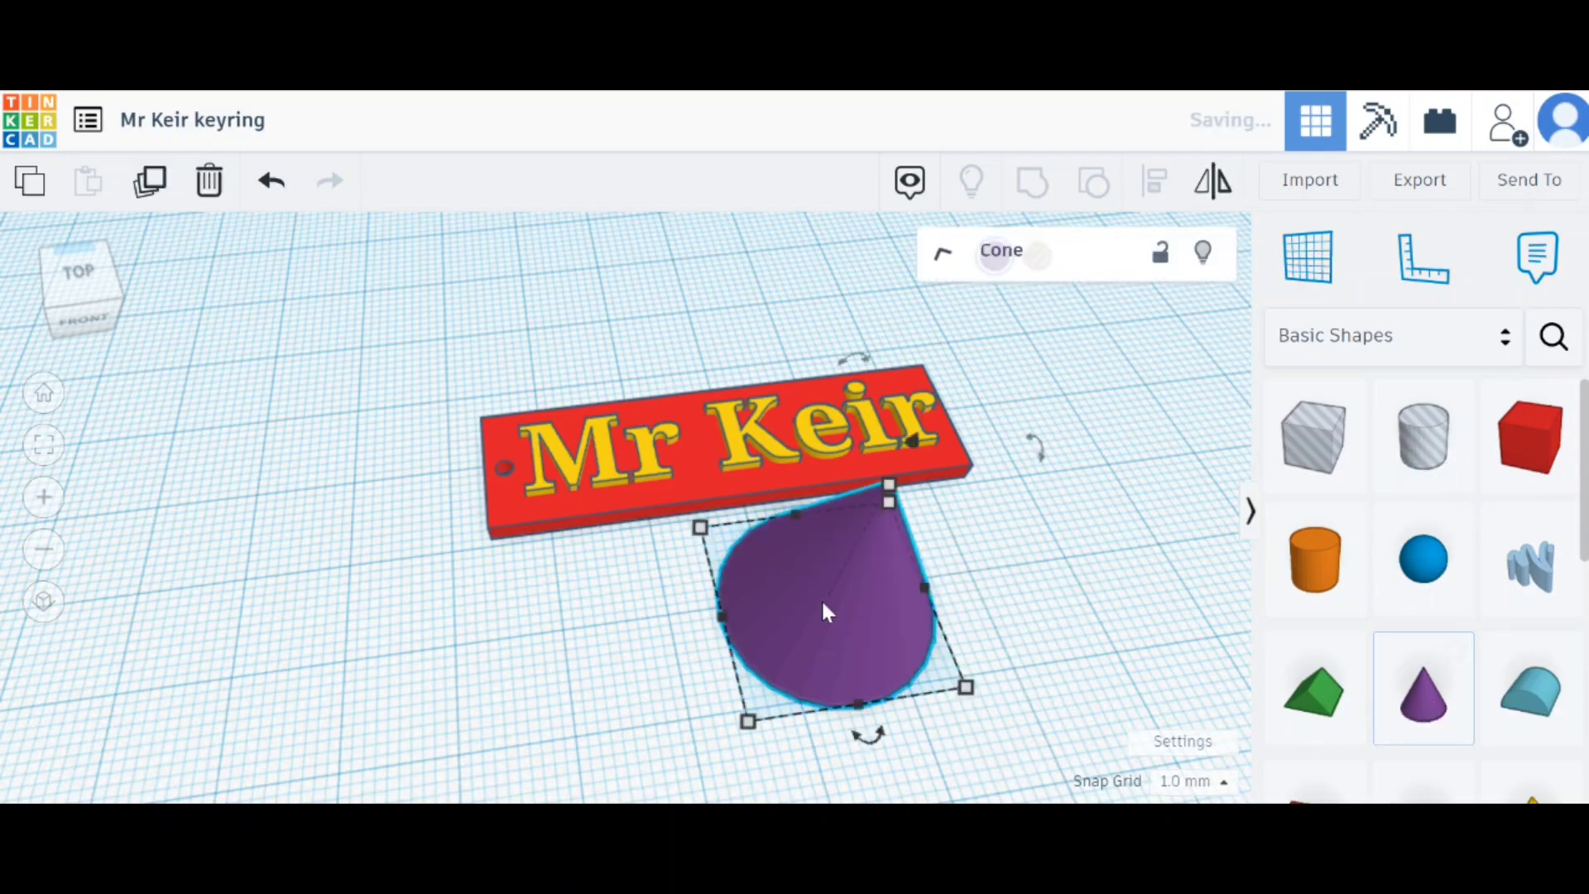
{"action": "left_click", "coordinate": [1037, 282]}
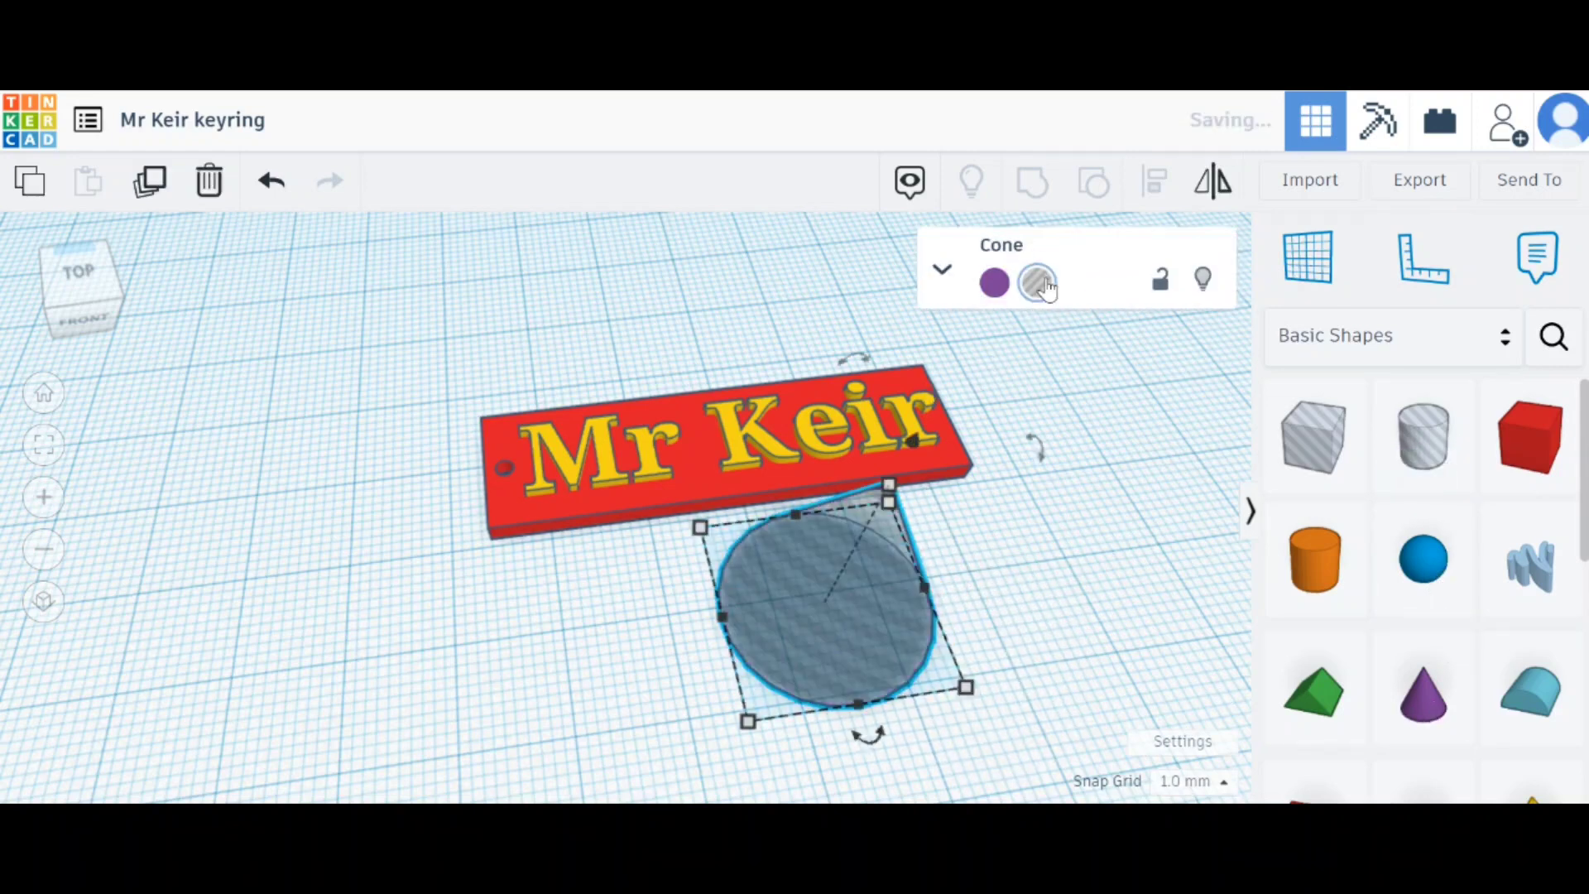
{"action": "left_click_drag", "start_coordinate": [965, 686], "coordinate": [681, 460]}
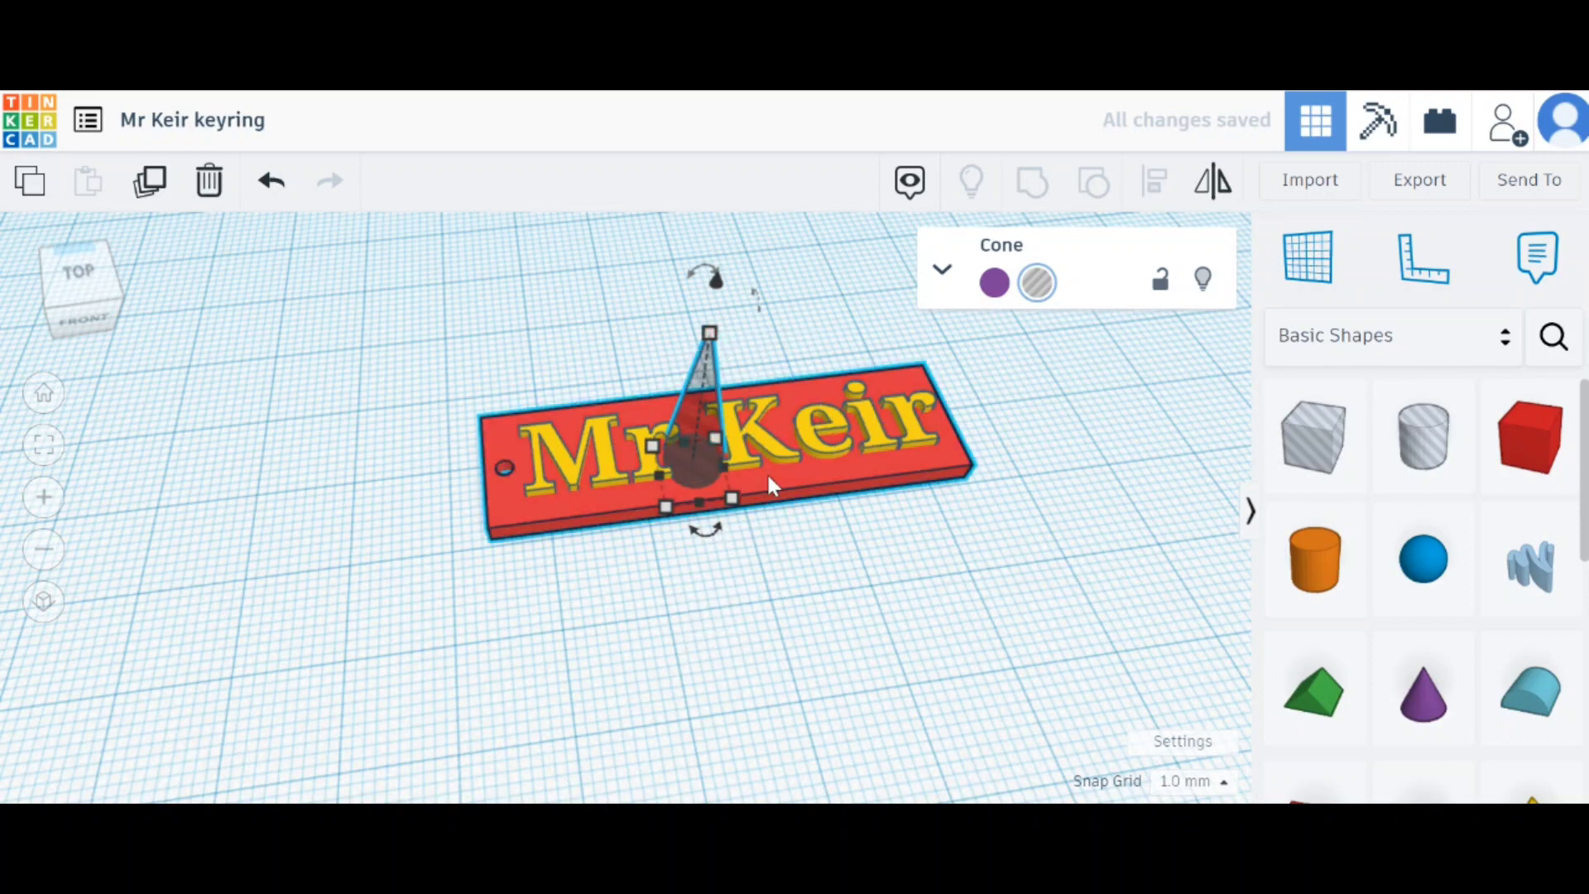
Step: Group the hole cone with the red base plate to cut an opening between the two words
{"action": "left_click", "coordinate": [770, 486], "text": "shift"}
{"action": "left_click", "coordinate": [1031, 184]}
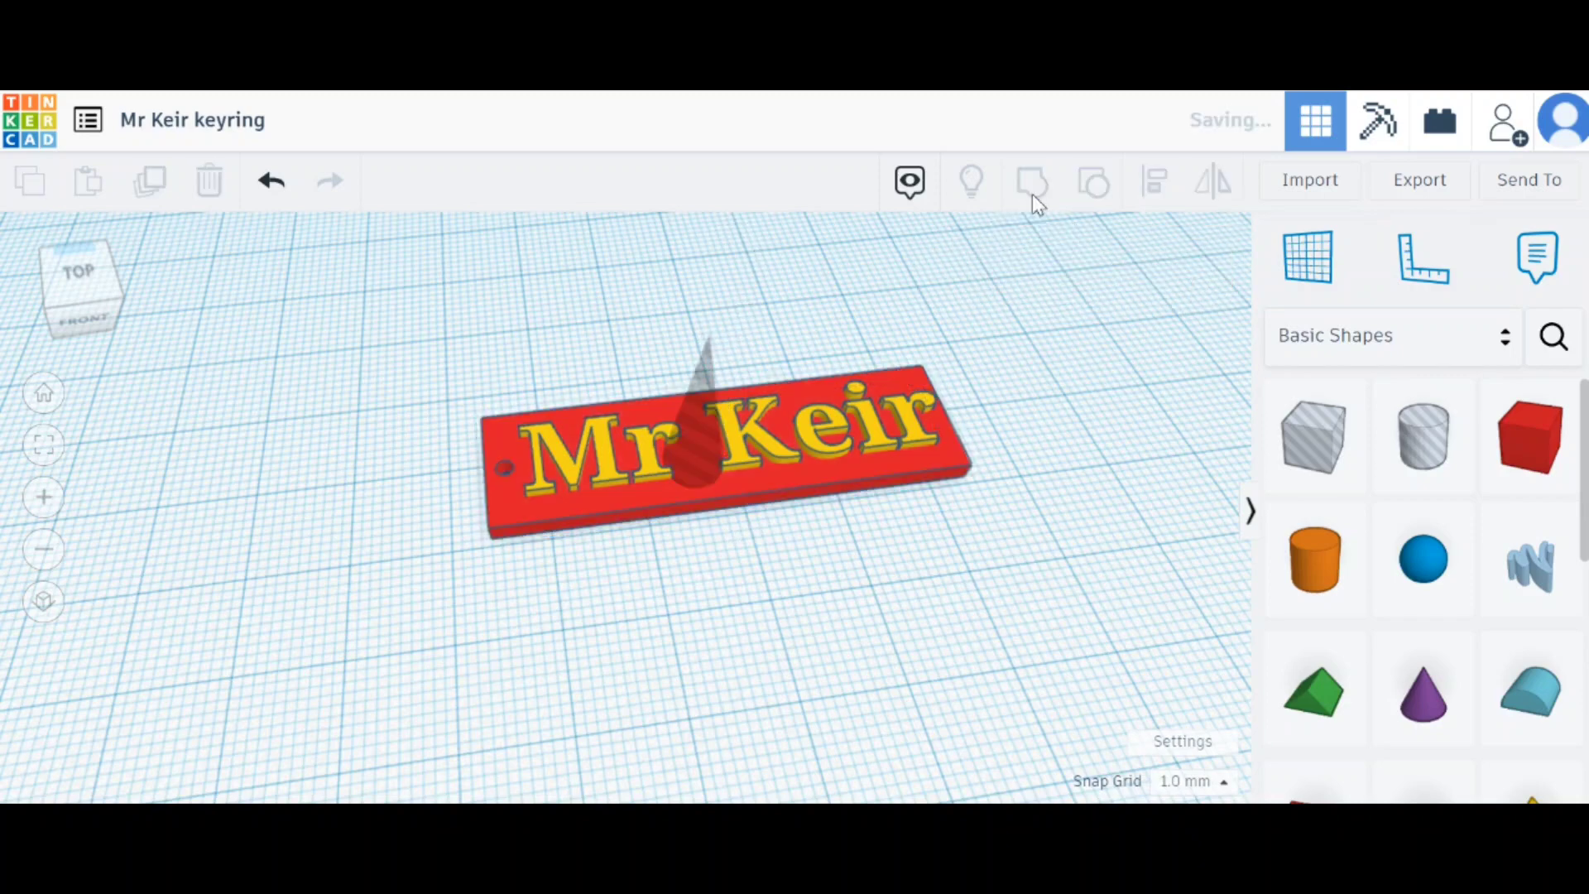
{"action": "scroll", "coordinate": [675, 469], "scroll_direction": "down", "scroll_amount": 3}
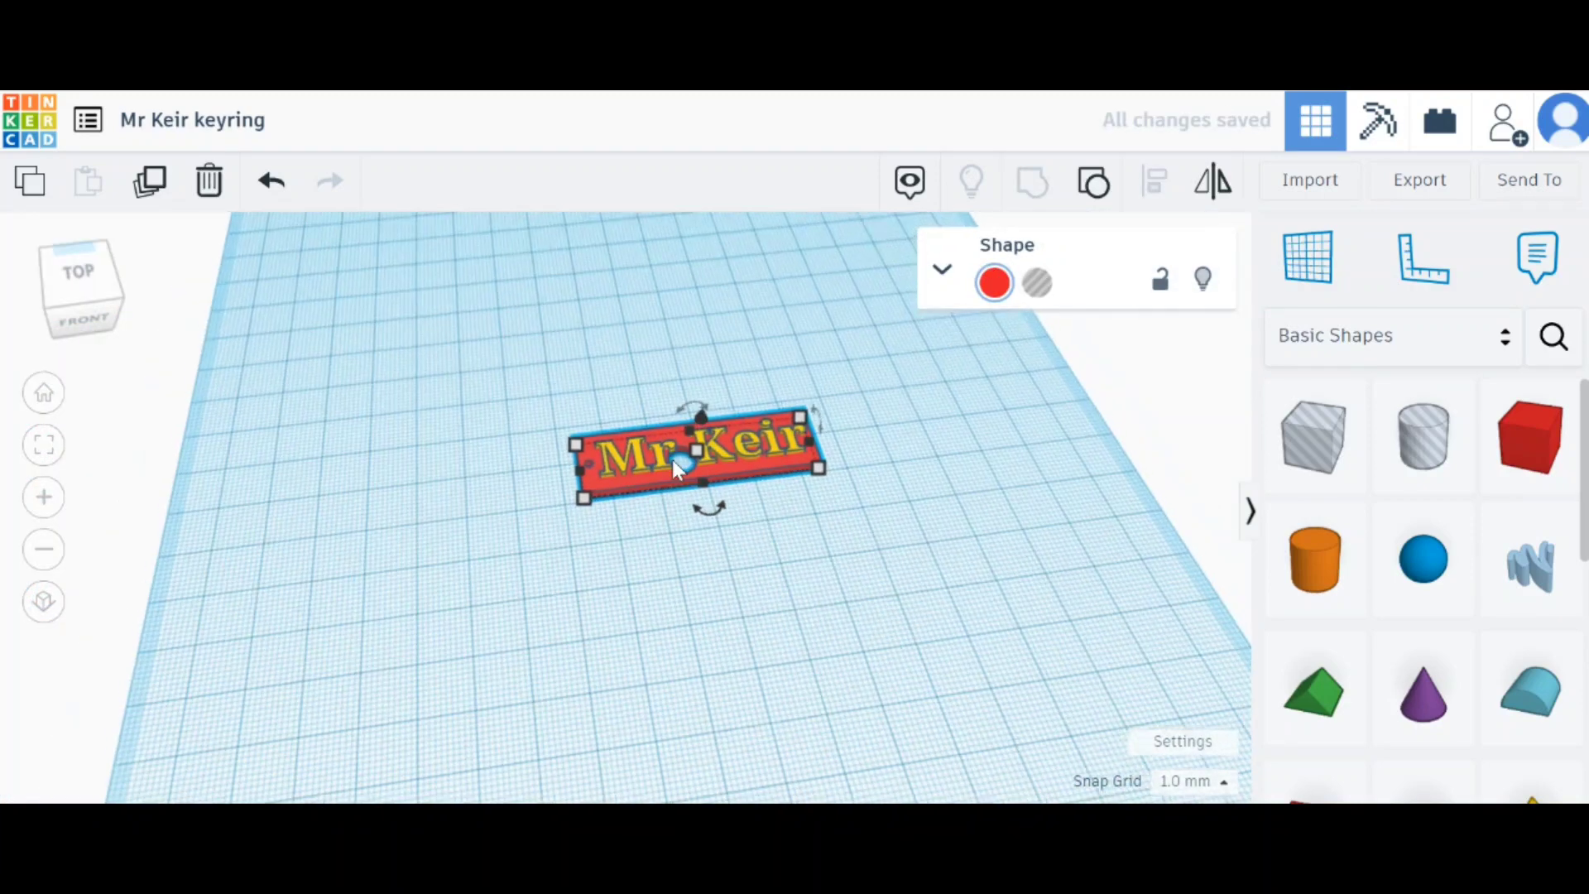
{"action": "scroll", "coordinate": [674, 470], "scroll_direction": "up", "scroll_amount": 6}
{"action": "scroll", "coordinate": [674, 470], "scroll_direction": "down", "scroll_amount": 4}
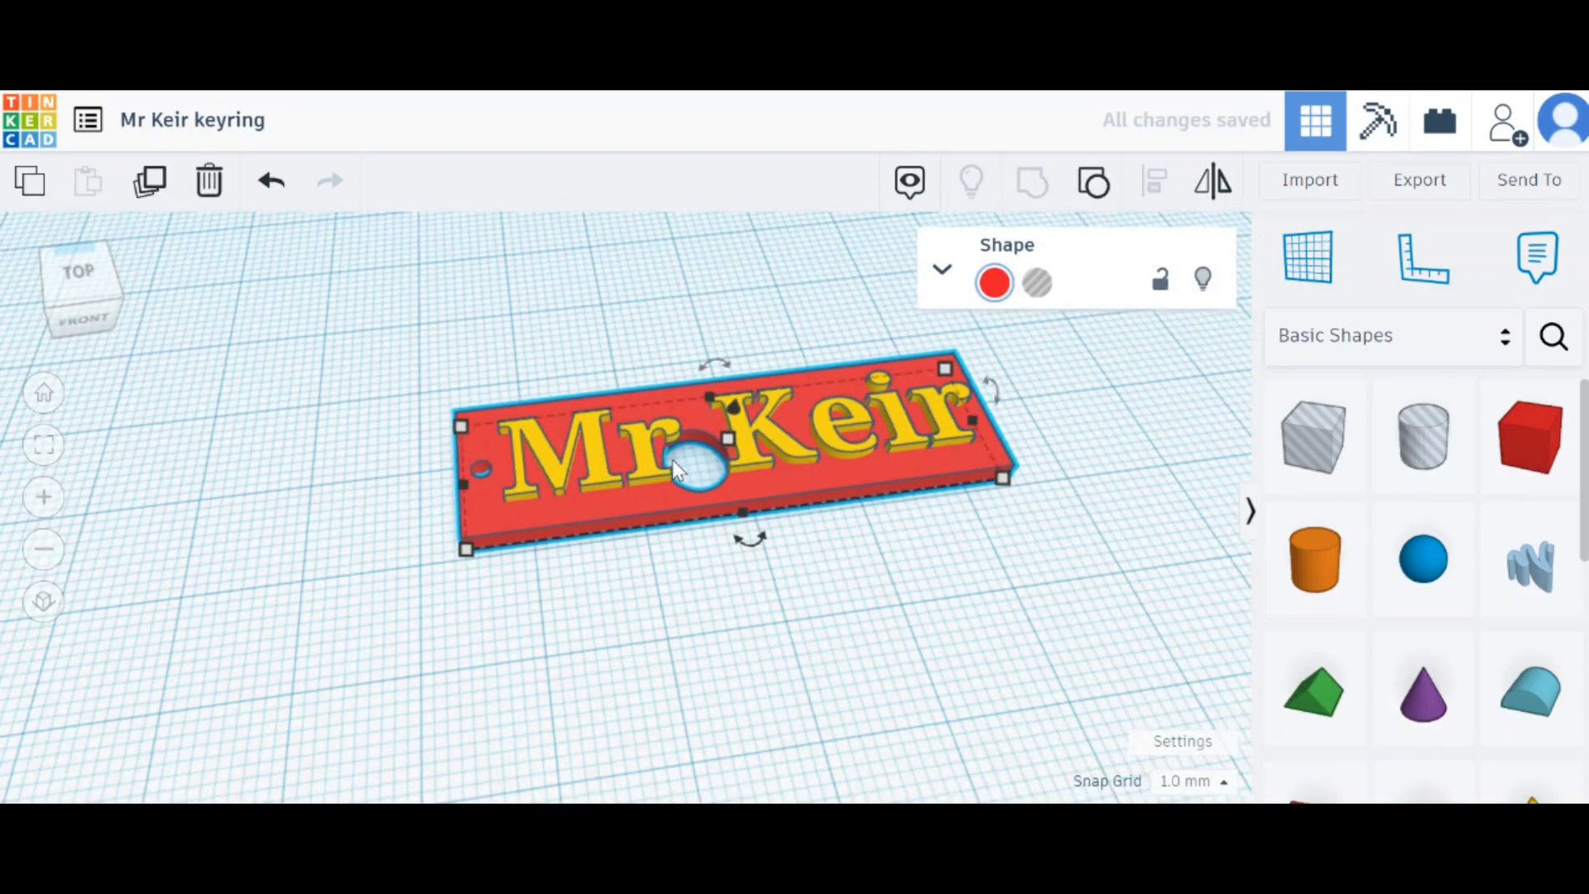
Step: Undo the cone cut and the cone's placement on the red plate
{"action": "key", "text": "Delete"}
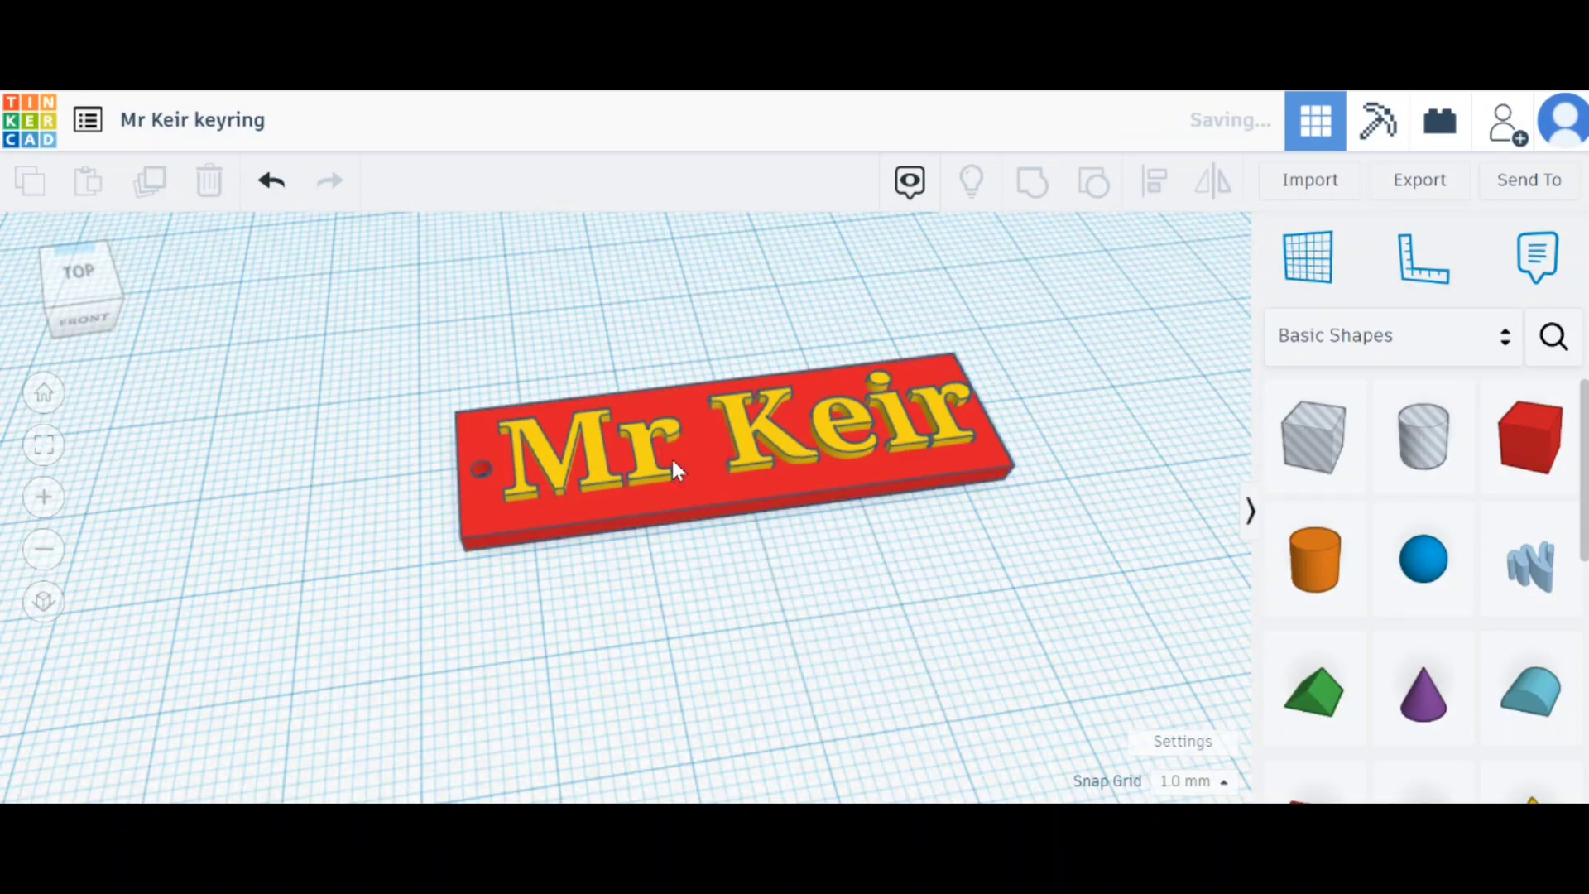
{"action": "scroll", "coordinate": [455, 464], "scroll_direction": "up", "scroll_amount": 5}
{"action": "scroll", "coordinate": [456, 465], "scroll_direction": "down", "scroll_amount": 5}
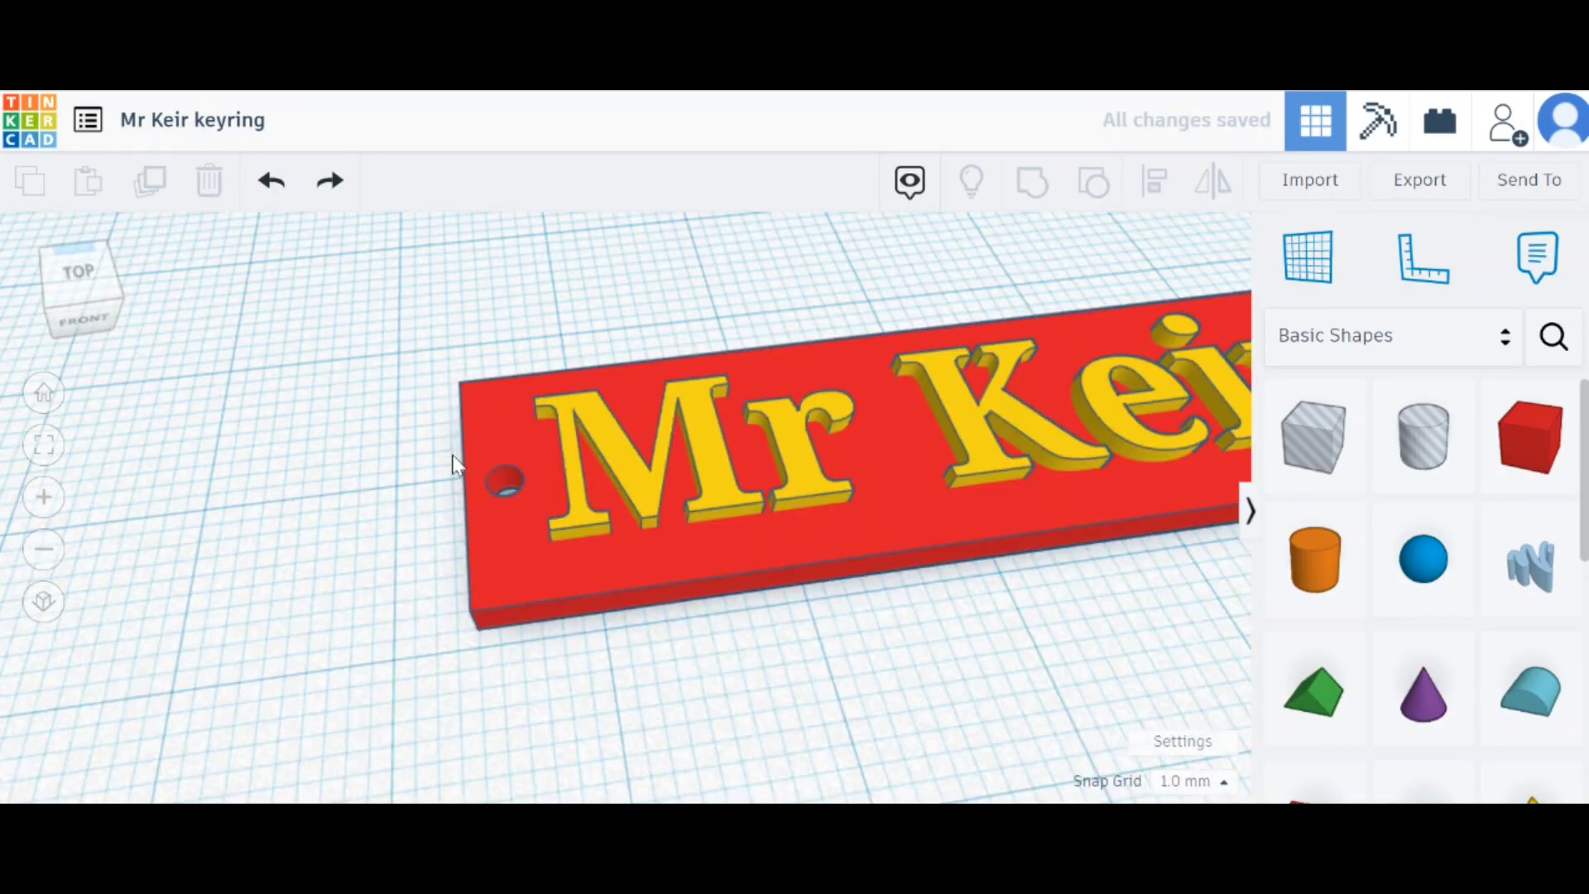